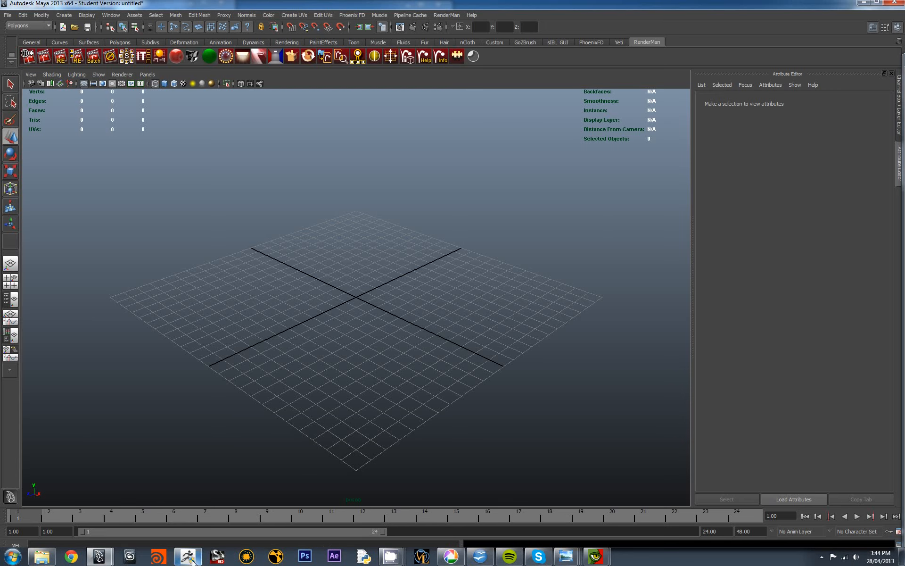
Switch to ZBrush and start opening another project, discarding the unsaved changes of the current one
{"action": "left_click", "coordinate": [188, 558]}
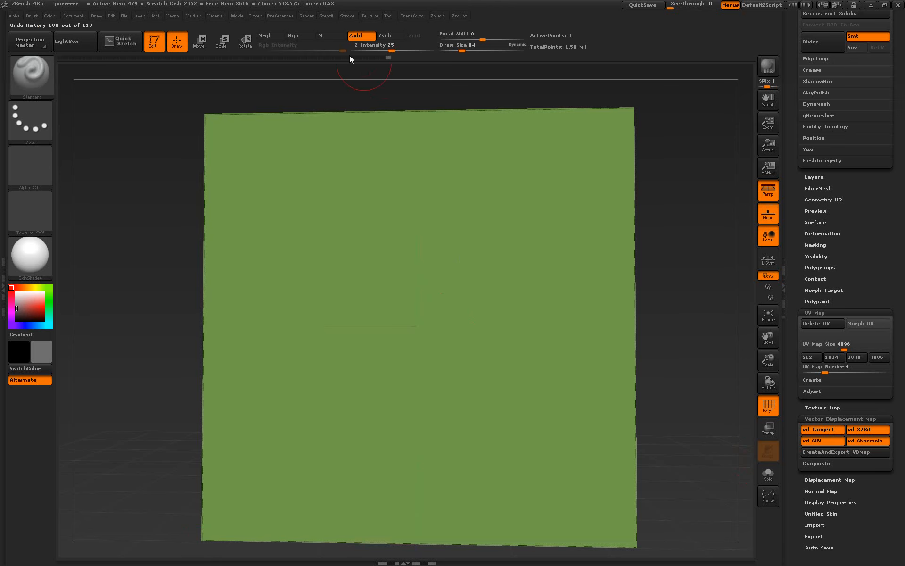
{"action": "mouse_move", "coordinate": [350, 57]}
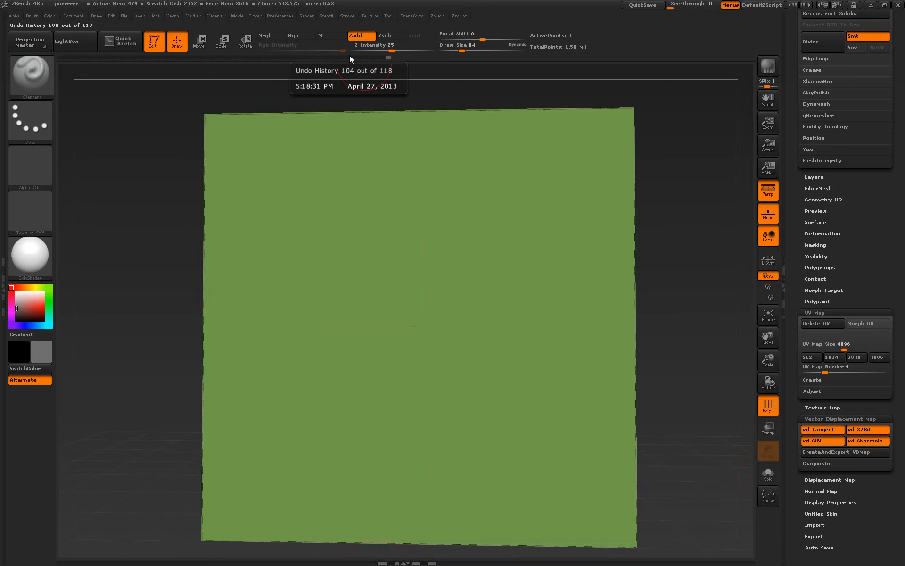
{"action": "left_click", "coordinate": [123, 15]}
{"action": "left_click", "coordinate": [146, 35]}
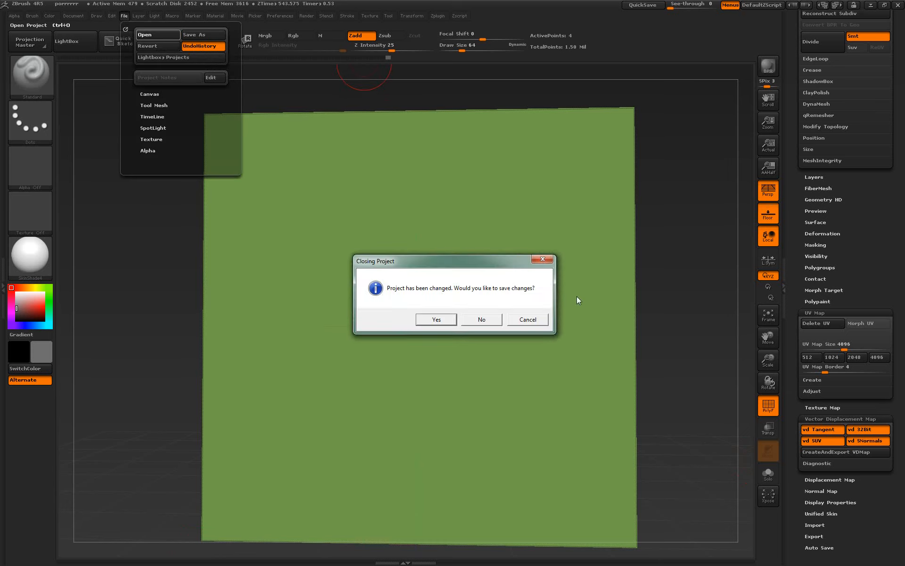
{"action": "left_click", "coordinate": [490, 317]}
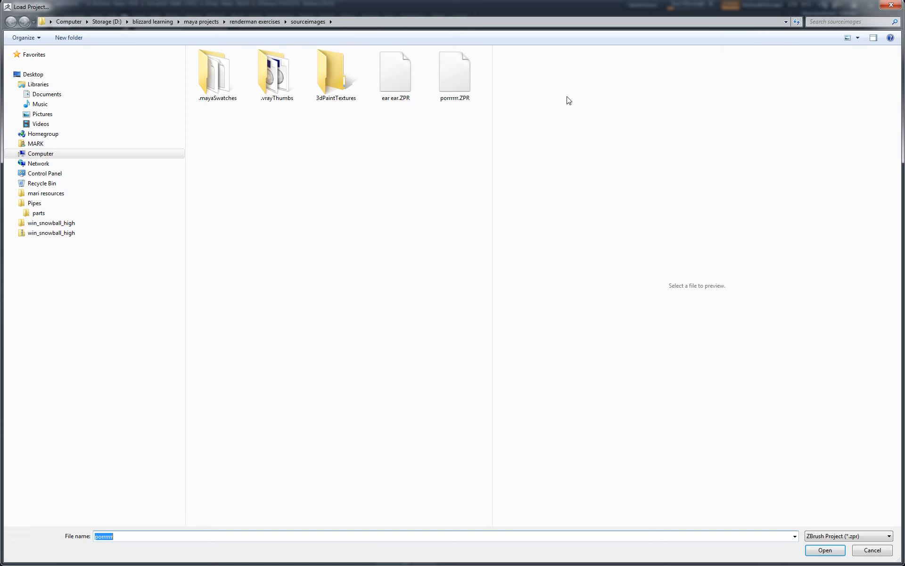
Load the project ear ear.ZPR from the zbrush folder inside maya projects\renderman exercises
{"action": "left_click", "coordinate": [785, 22]}
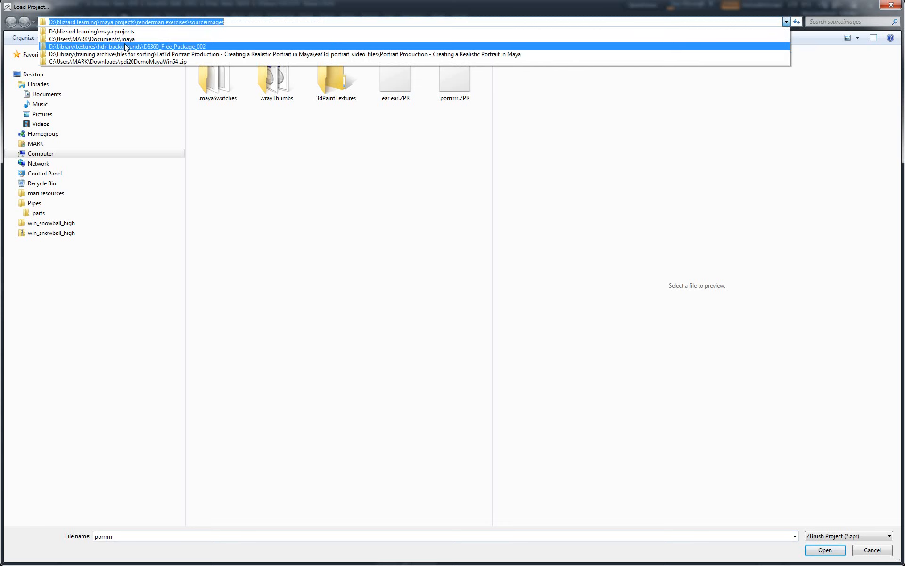
{"action": "left_click", "coordinate": [221, 31]}
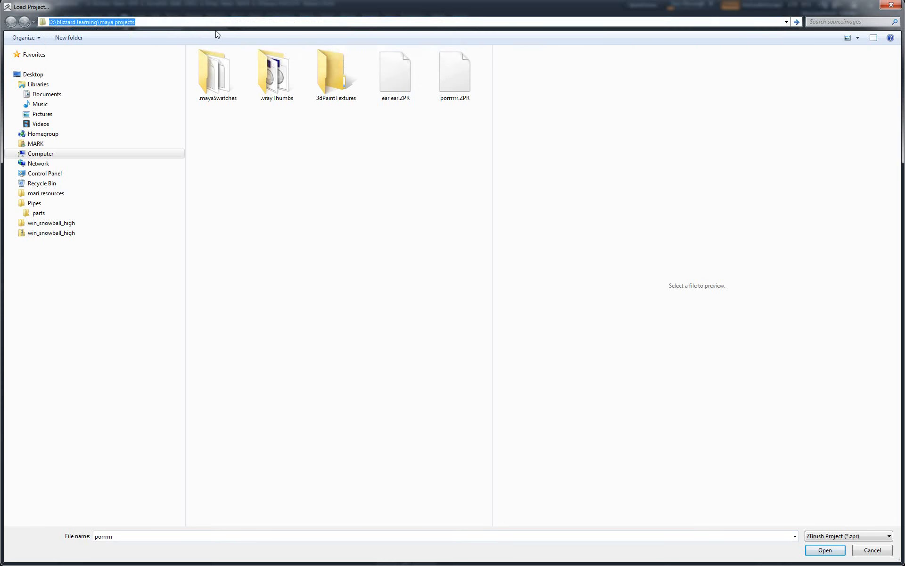
{"action": "double_click", "coordinate": [237, 276]}
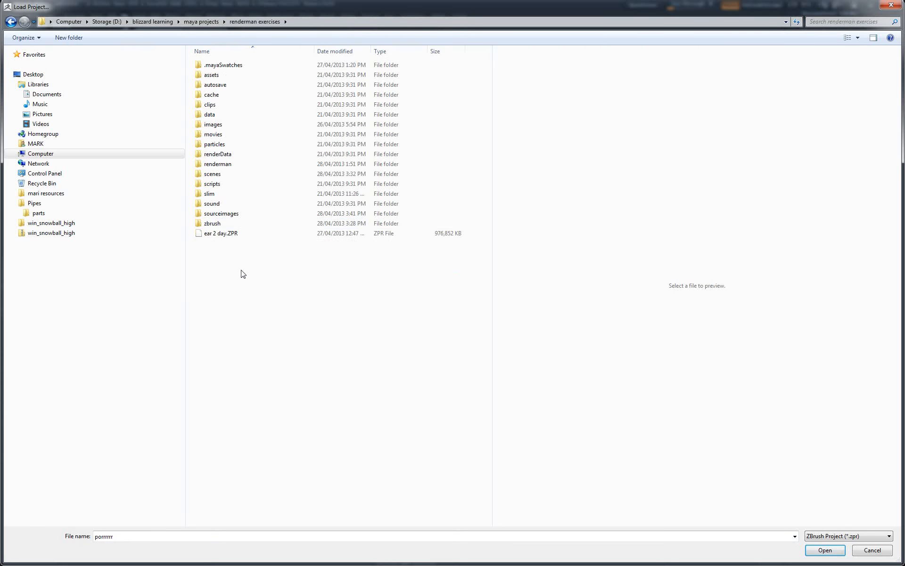
{"action": "double_click", "coordinate": [216, 224]}
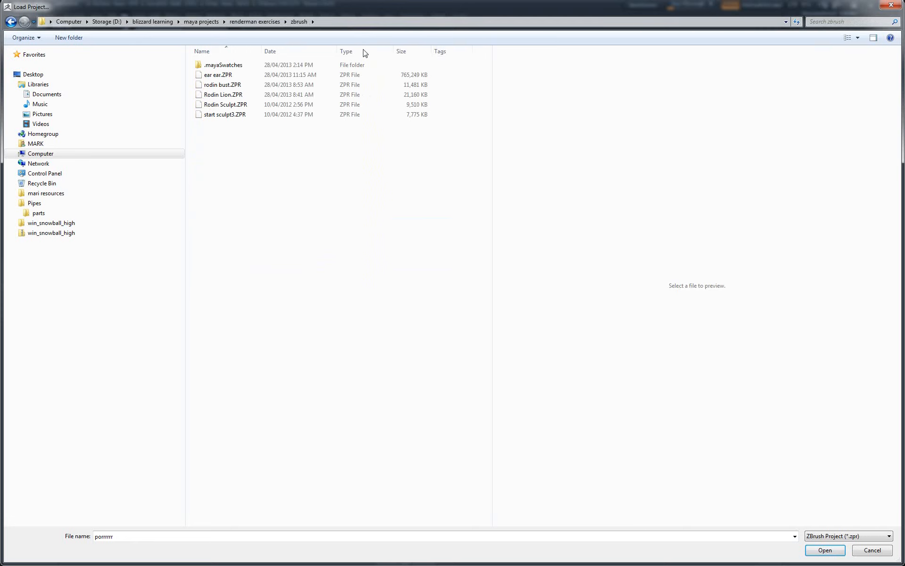
{"action": "left_click", "coordinate": [217, 77]}
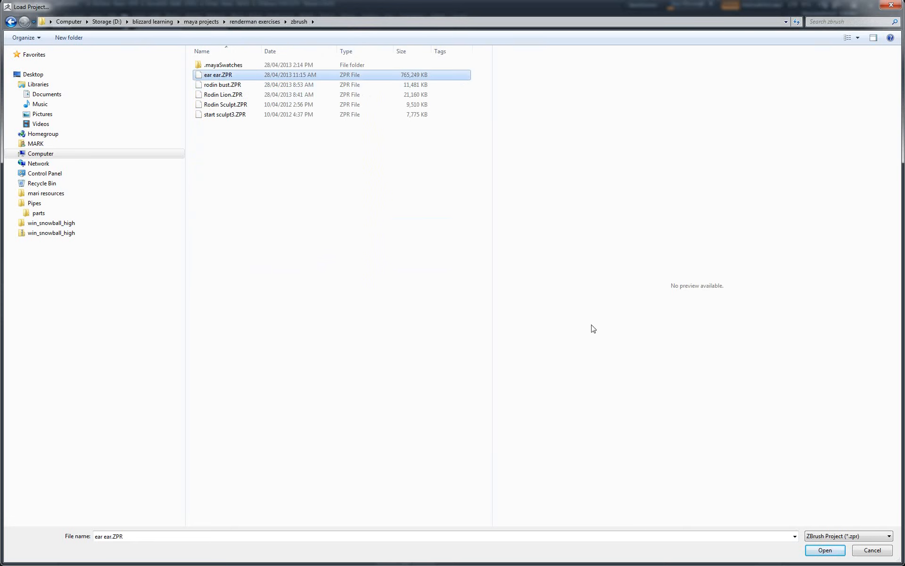
{"action": "left_click", "coordinate": [825, 550]}
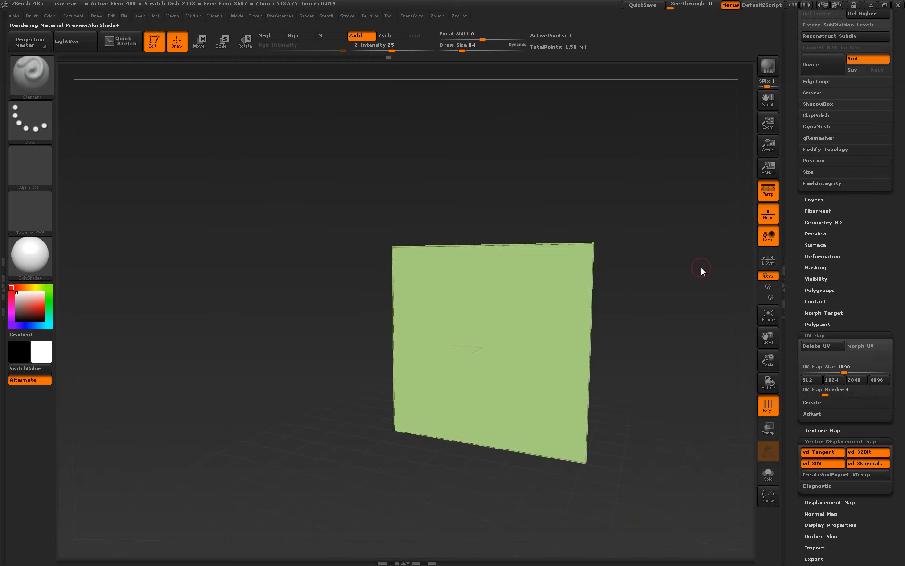
Raise the ear plane's subdivision level to 10 and further to 11 to inspect the sculpted ear
{"action": "left_click_drag", "start_coordinate": [685, 281], "coordinate": [655, 270]}
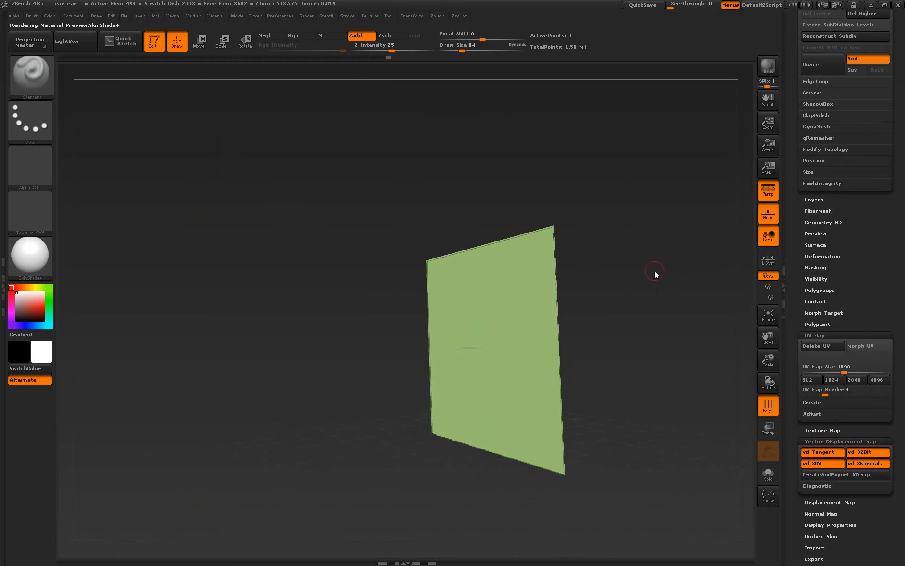
{"action": "scroll", "coordinate": [865, 271], "scroll_direction": "down", "scroll_amount": 1}
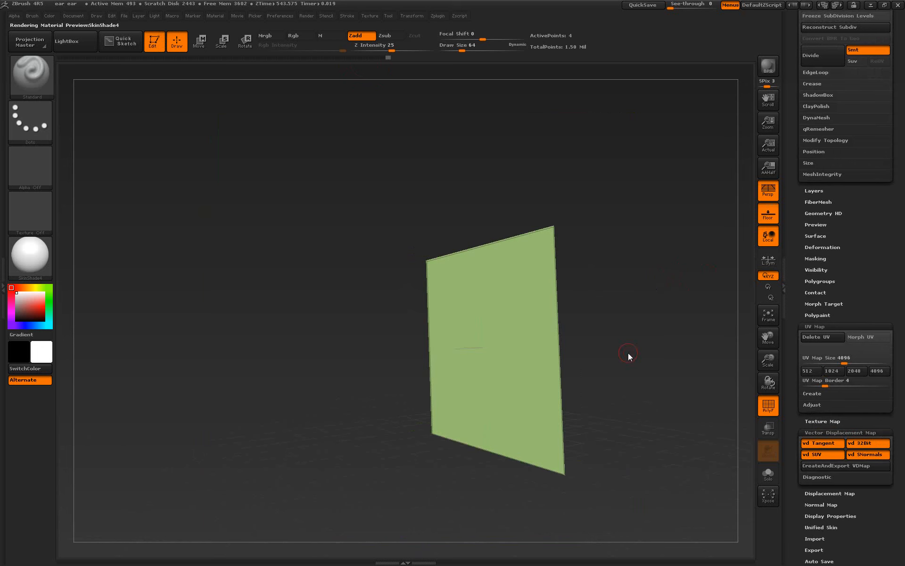
{"action": "mouse_move", "coordinate": [629, 353]}
{"action": "left_mouse_down"}
{"action": "mouse_move", "coordinate": [627, 316]}
{"action": "mouse_move", "coordinate": [625, 345]}
{"action": "left_mouse_up"}
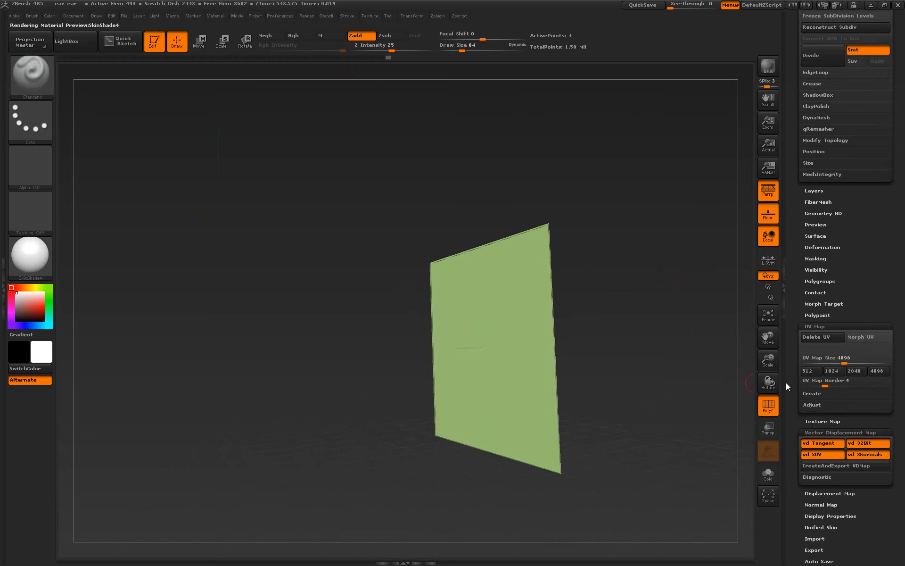
{"action": "scroll", "coordinate": [873, 330], "scroll_direction": "up", "scroll_amount": 5}
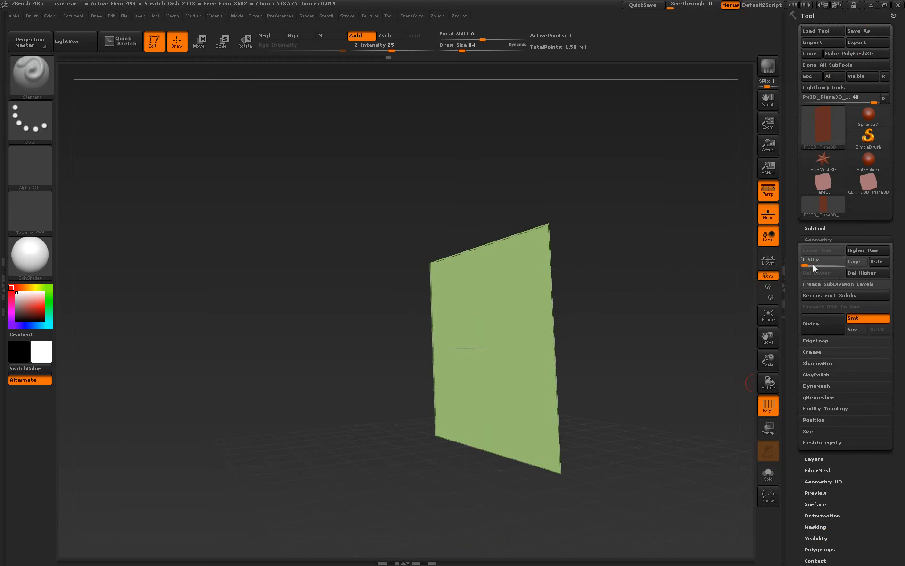
{"action": "left_click_drag", "start_coordinate": [808, 266], "coordinate": [838, 265]}
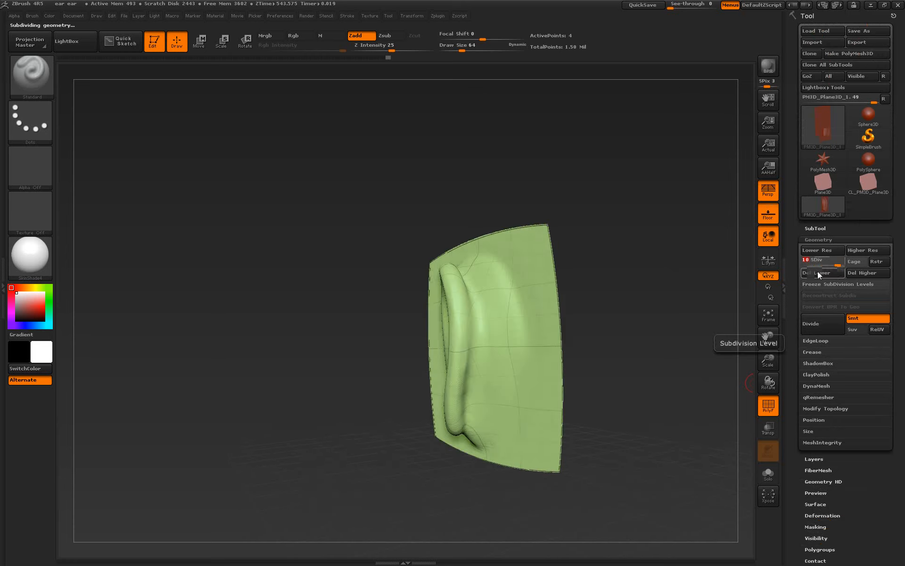
{"action": "left_click_drag", "start_coordinate": [629, 326], "coordinate": [684, 330]}
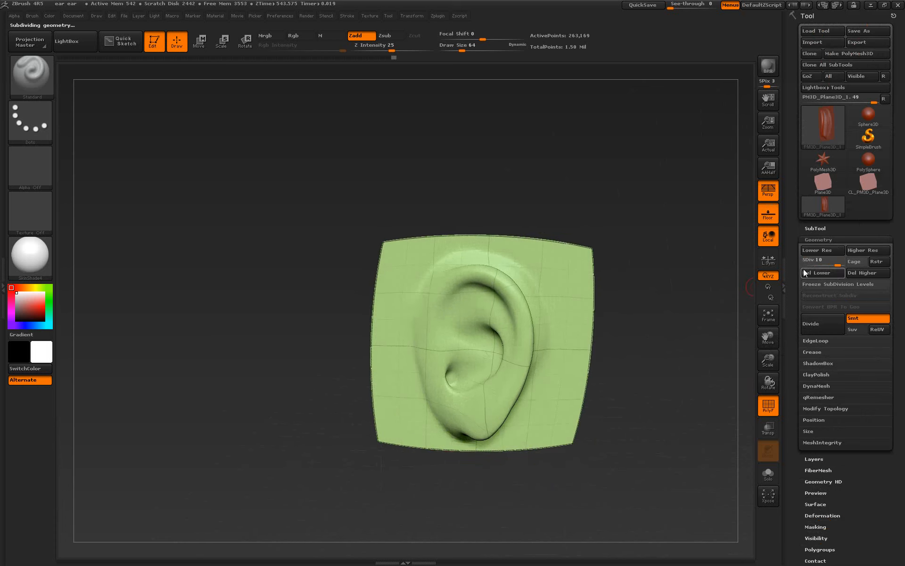
{"action": "left_click_drag", "start_coordinate": [833, 262], "coordinate": [845, 266]}
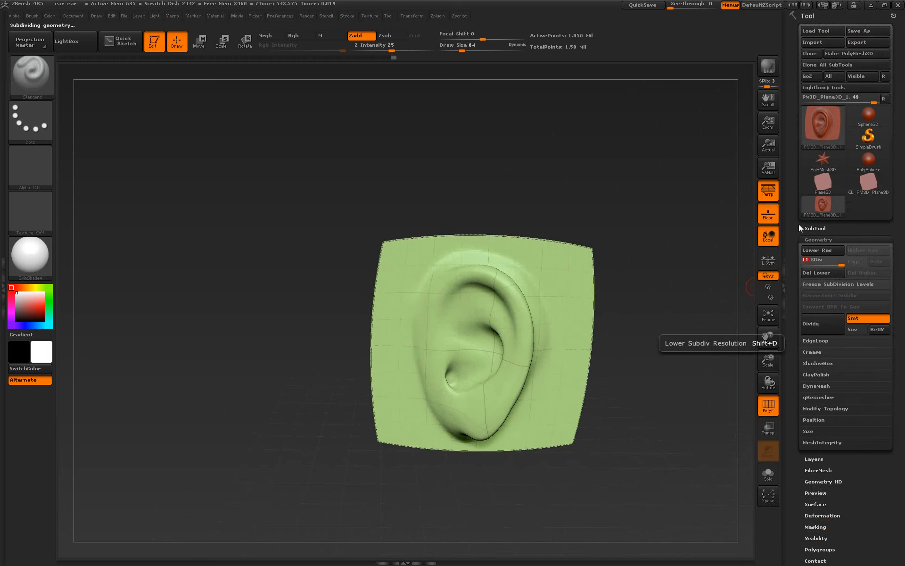
Turn off the perspective view and set the ear plane's subdivision level to 1
{"action": "left_click", "coordinate": [768, 190]}
{"action": "mouse_move", "coordinate": [661, 289]}
{"action": "left_mouse_down"}
{"action": "mouse_move", "coordinate": [661, 253]}
{"action": "mouse_move", "coordinate": [663, 295]}
{"action": "mouse_move", "coordinate": [671, 285]}
{"action": "mouse_move", "coordinate": [647, 299]}
{"action": "left_mouse_up"}
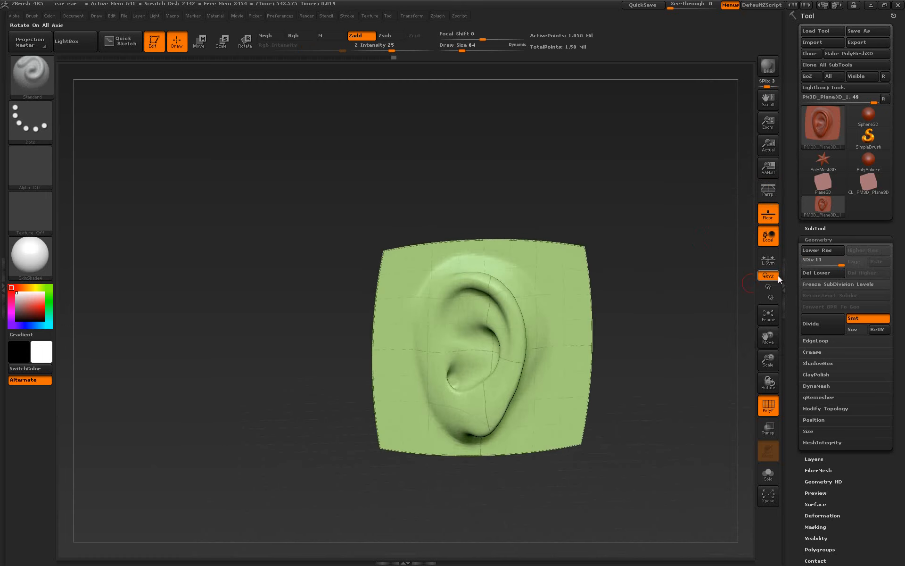
{"action": "left_click_drag", "start_coordinate": [834, 265], "coordinate": [806, 270]}
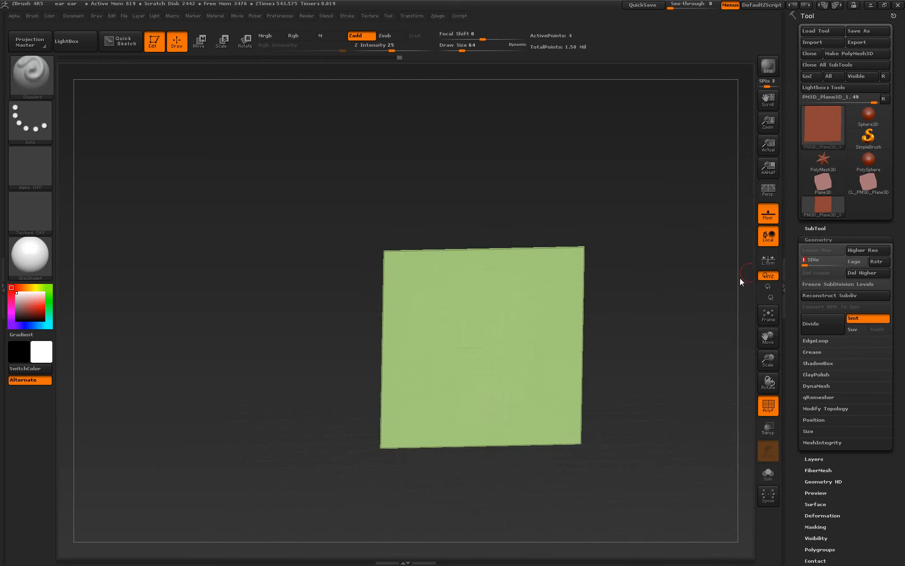
{"action": "left_click_drag", "start_coordinate": [728, 287], "coordinate": [673, 300]}
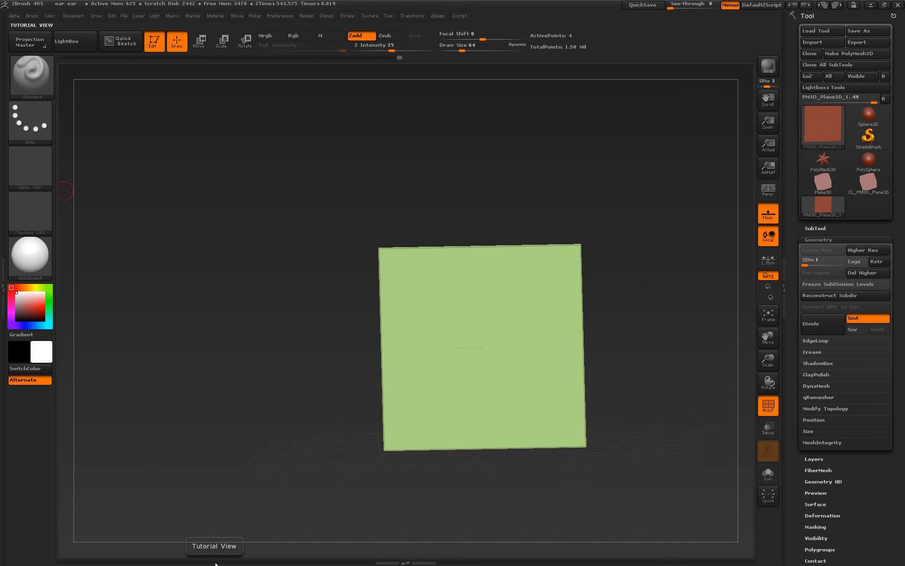
Switch to the Maya window with the empty untitled scene
{"action": "left_click", "coordinate": [13, 557]}
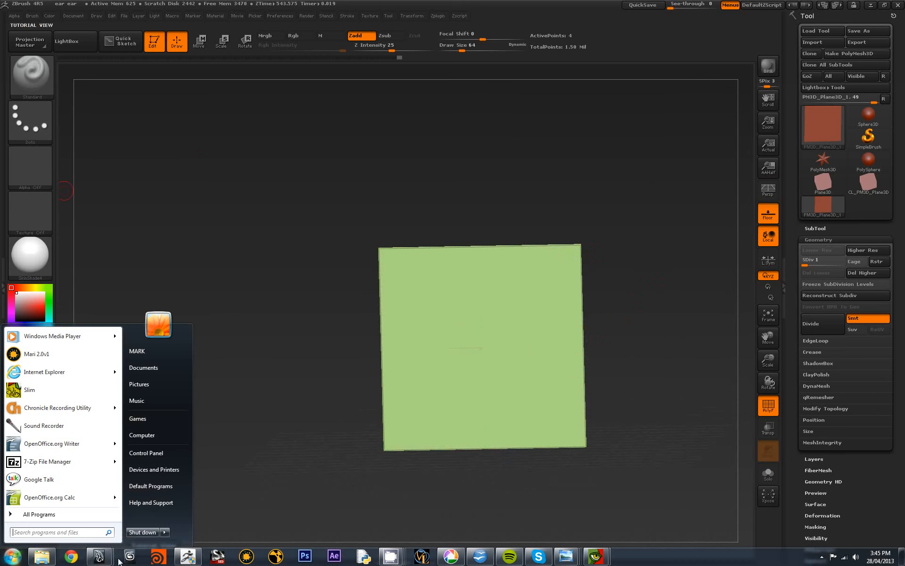
{"action": "left_click", "coordinate": [100, 557]}
{"action": "left_click", "coordinate": [146, 499]}
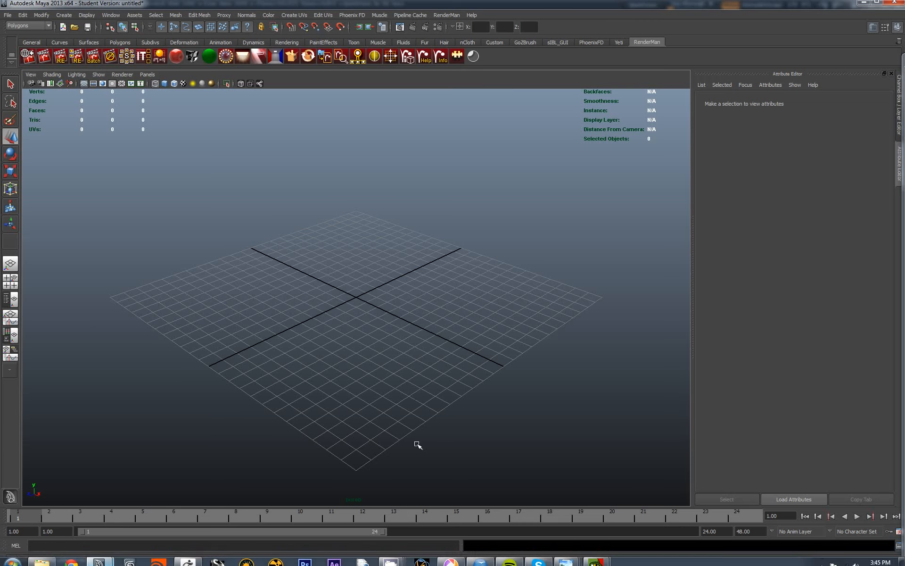
Import earPM3D_Plane3D_4.OBJ from the renderman exercises\zbrush folder into the scene
{"action": "left_click", "coordinate": [7, 14]}
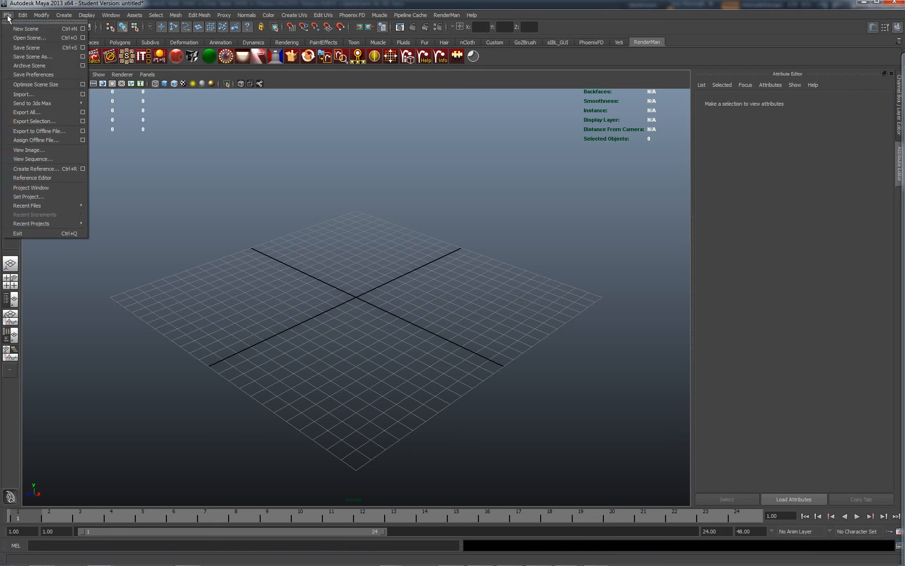
{"action": "left_click", "coordinate": [33, 94]}
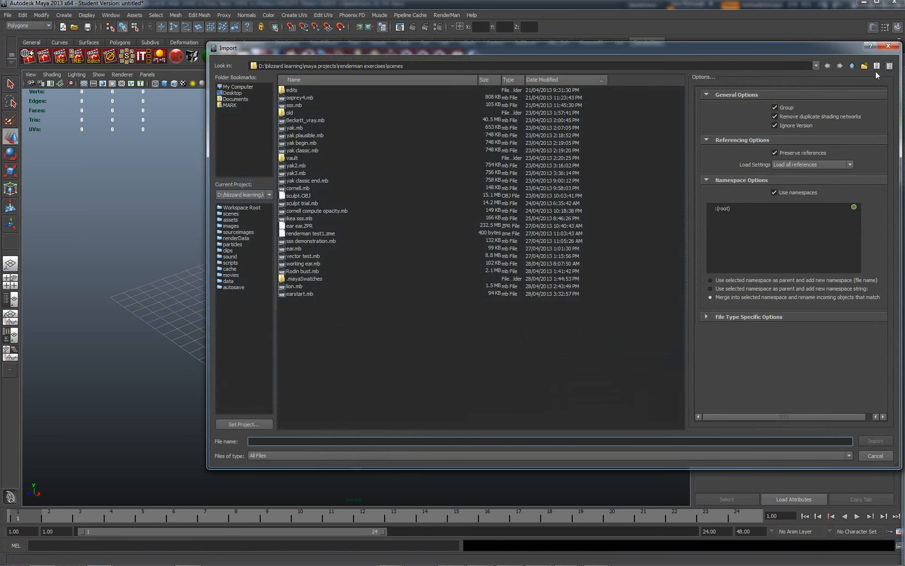
{"action": "left_click", "coordinate": [816, 65]}
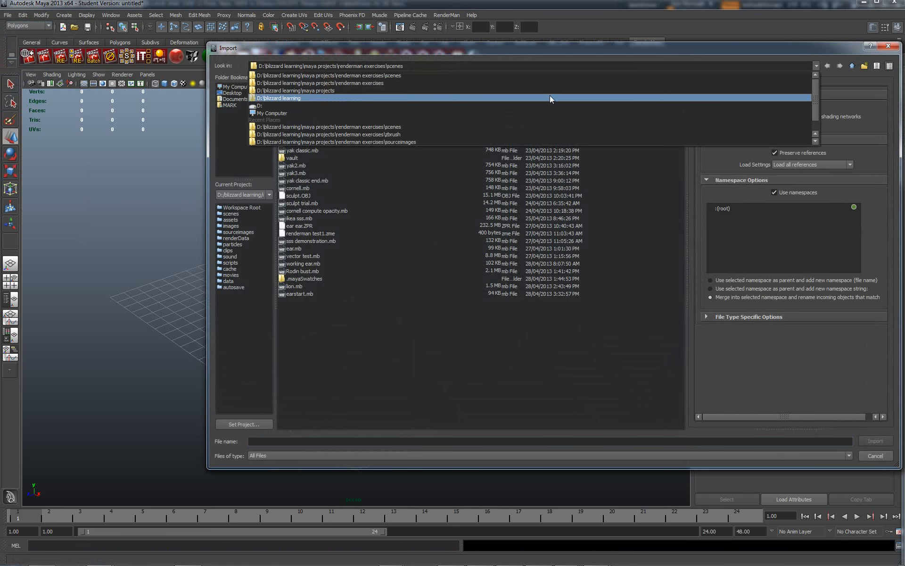
{"action": "left_click", "coordinate": [544, 83]}
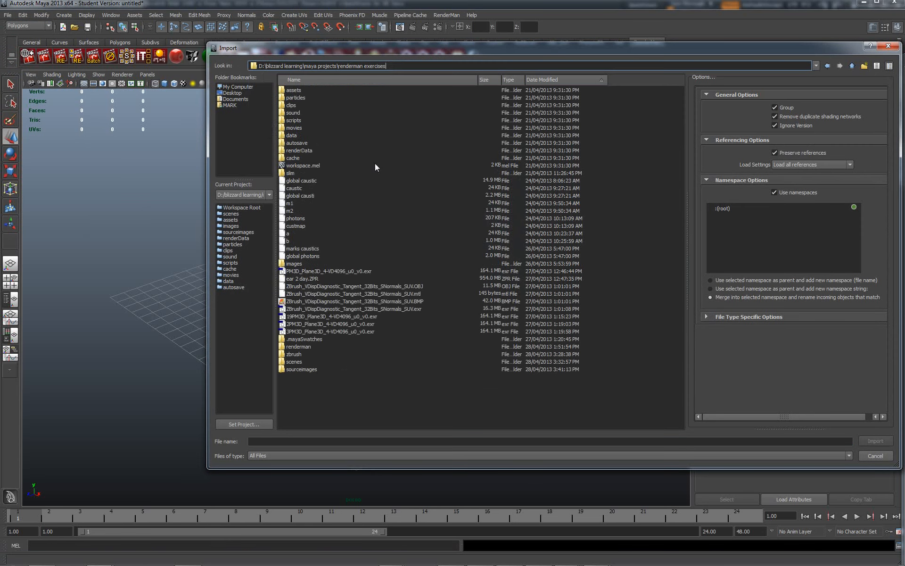
{"action": "double_click", "coordinate": [290, 354]}
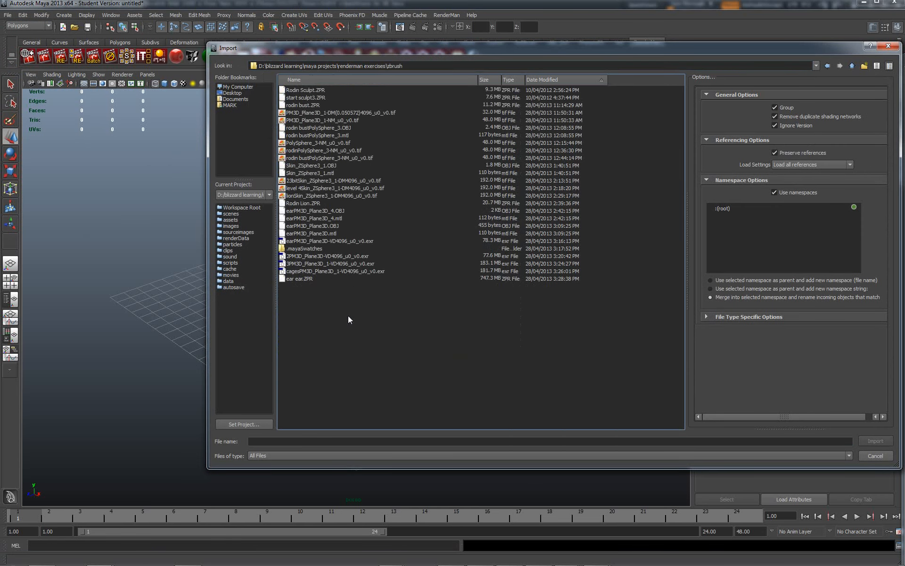
{"action": "left_click", "coordinate": [295, 278]}
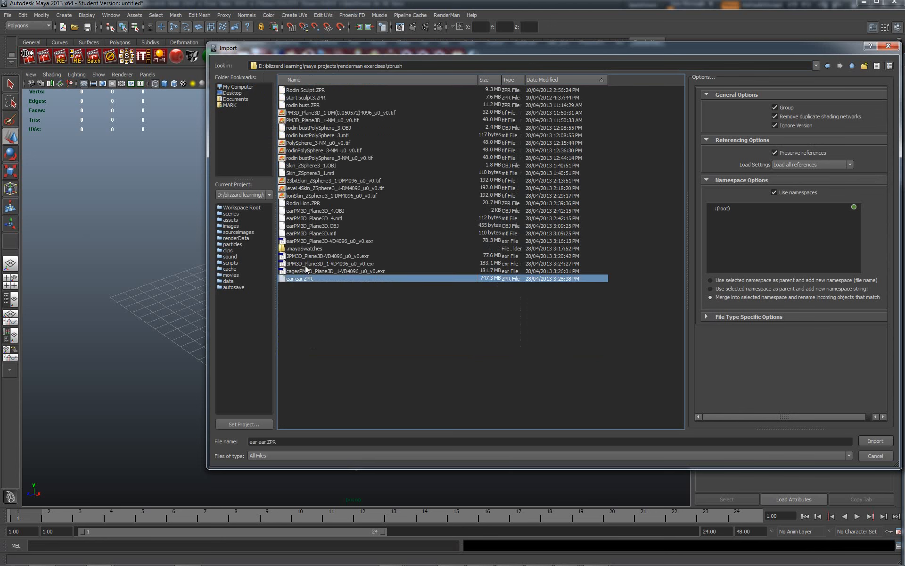
{"action": "left_click", "coordinate": [324, 211]}
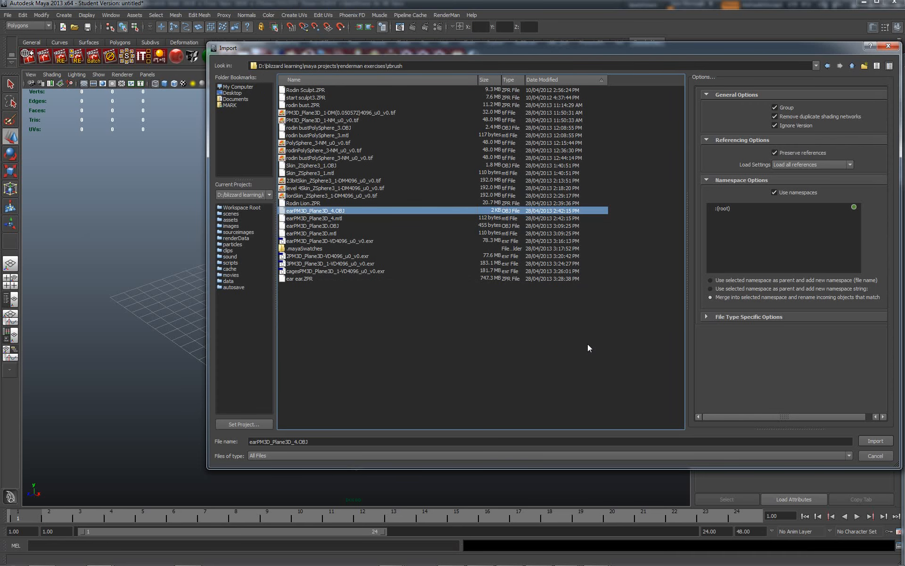
{"action": "left_click", "coordinate": [875, 441]}
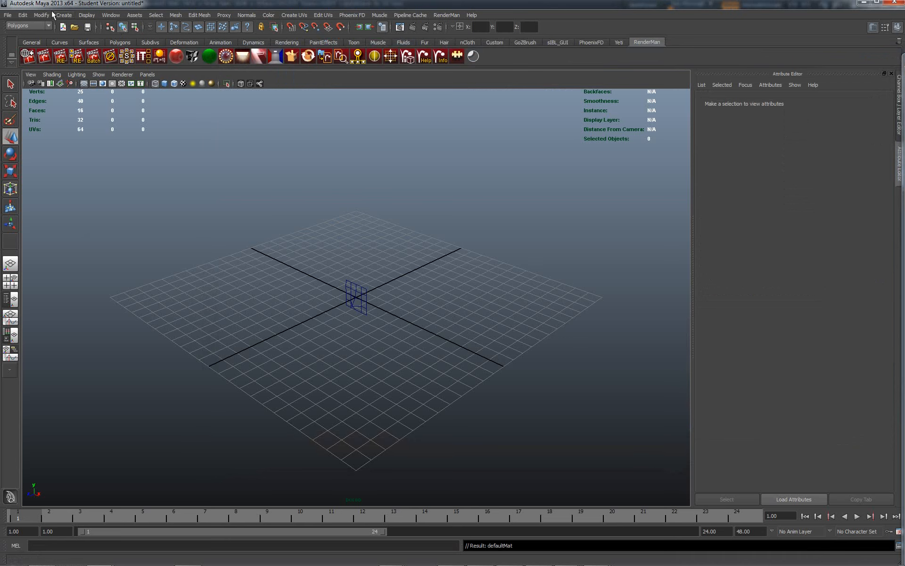
Select the imported plane at the grid centre and delete it from the scene
{"action": "left_click", "coordinate": [7, 16]}
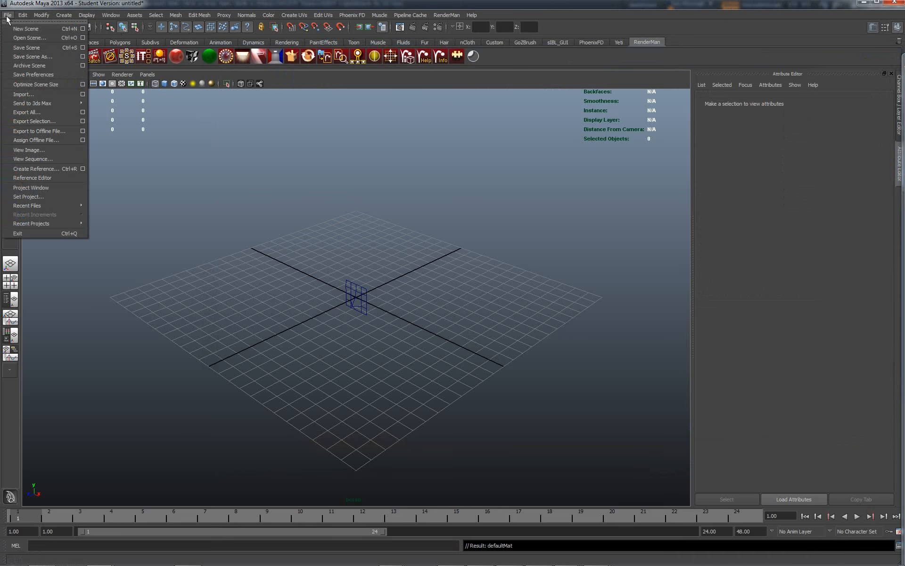
{"action": "left_click", "coordinate": [354, 290]}
{"action": "left_click", "coordinate": [354, 295]}
{"action": "key", "text": "Delete"}
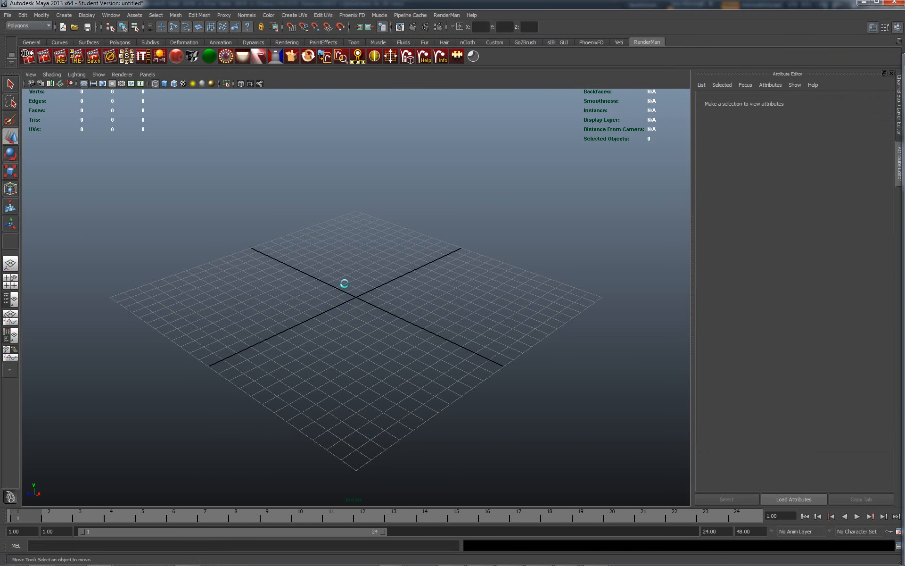
Import earPM3D_Plane3D.OBJ from the renderman exercises\zbrush folder into the empty scene
{"action": "left_click", "coordinate": [8, 15]}
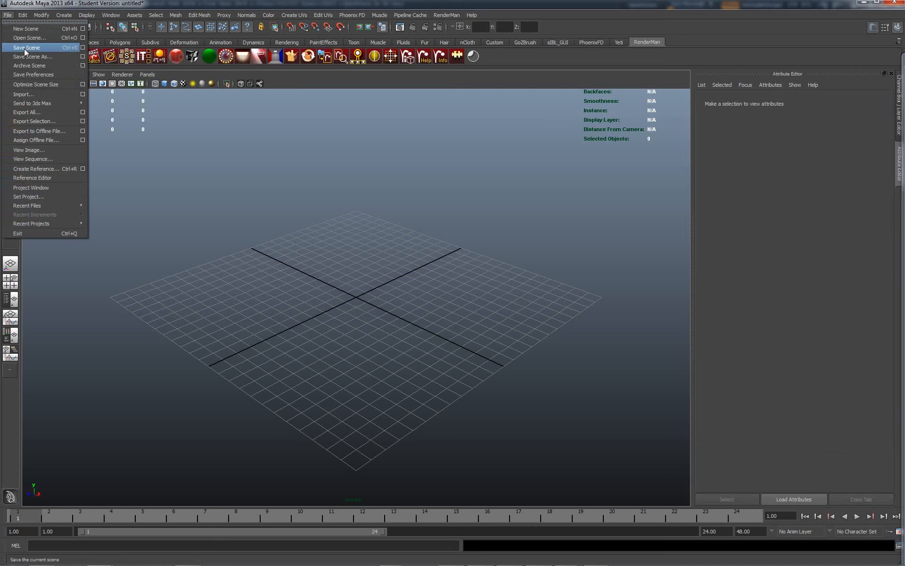
{"action": "left_click", "coordinate": [41, 94]}
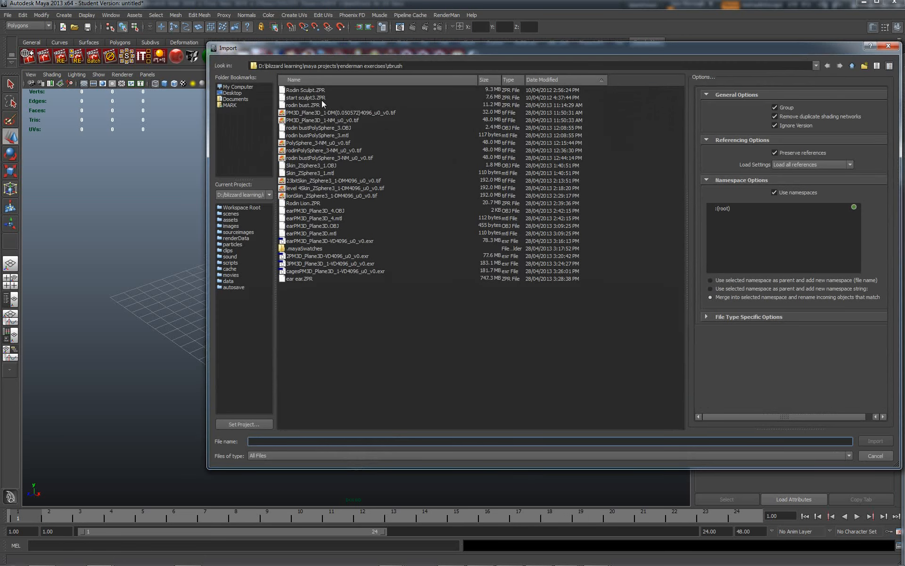
{"action": "left_click", "coordinate": [543, 80]}
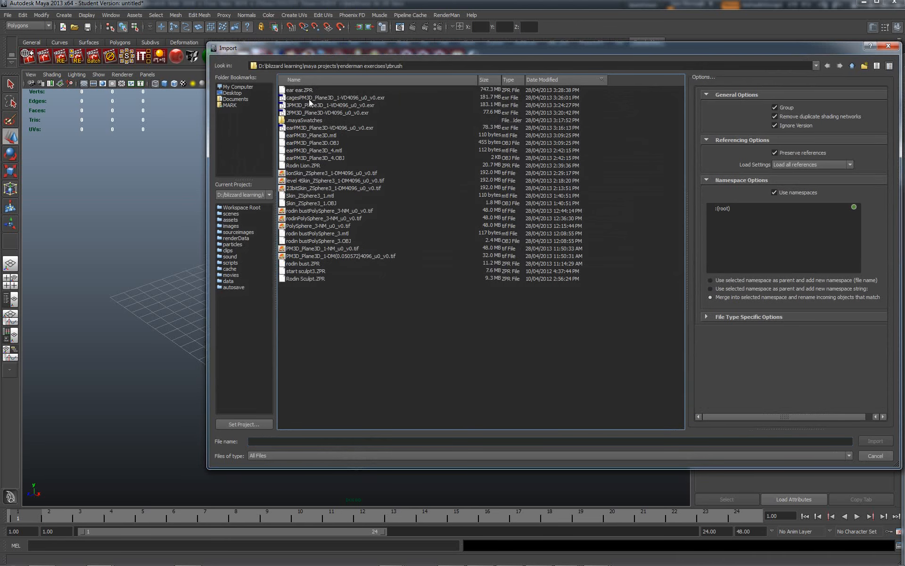
{"action": "left_click", "coordinate": [299, 143]}
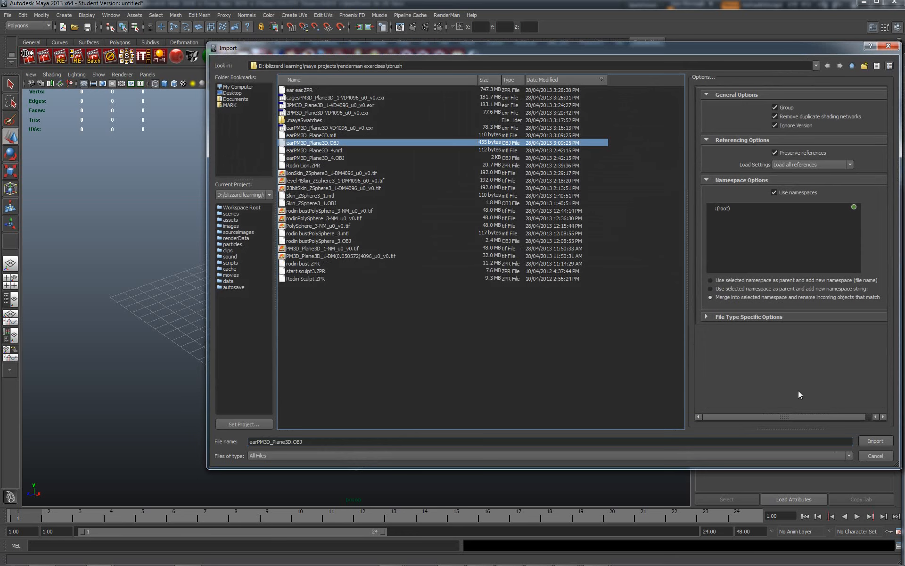
{"action": "left_click", "coordinate": [875, 441]}
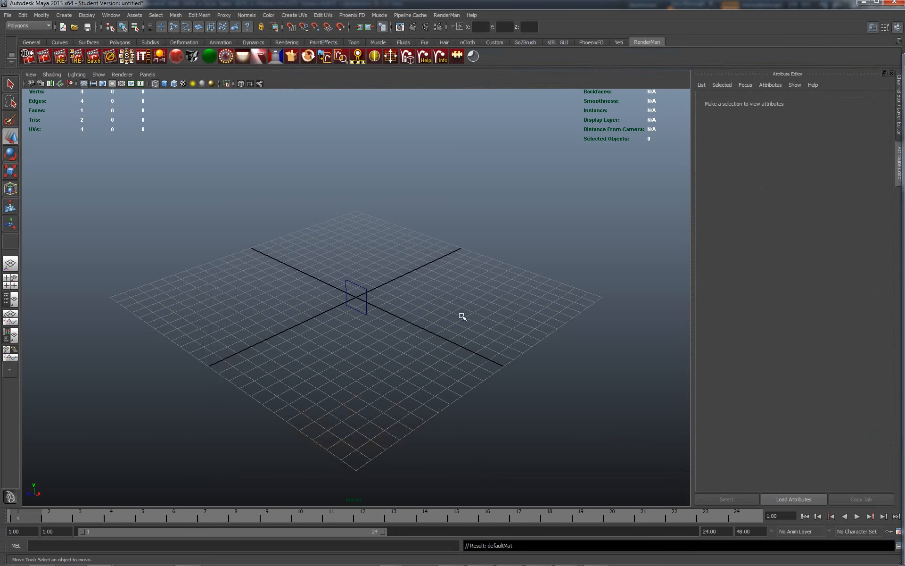
Add a RenderMan environment light around the imported plane
{"action": "left_click", "coordinate": [364, 288]}
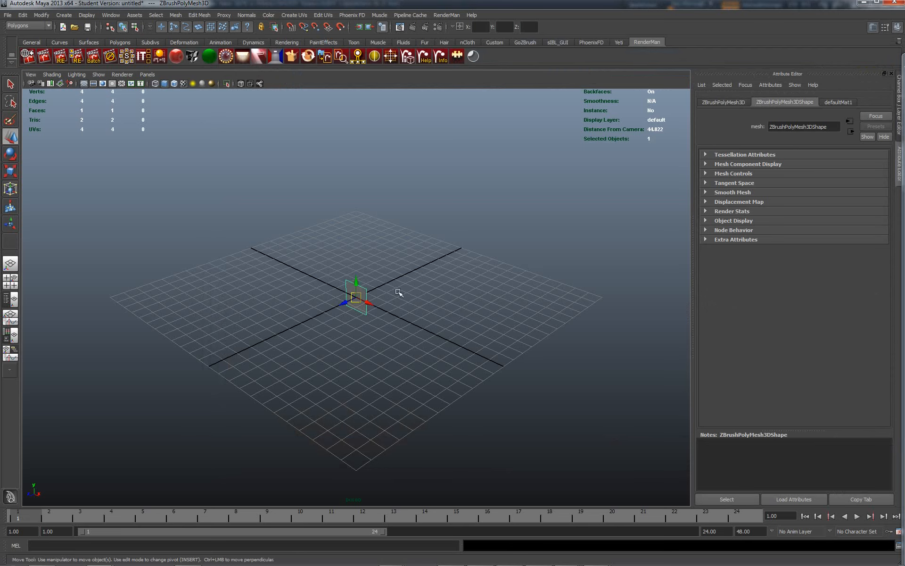
{"action": "right_click_drag", "start_coordinate": [382, 287], "coordinate": [522, 353], "text": "alt"}
{"action": "left_click_drag", "start_coordinate": [525, 313], "coordinate": [487, 269], "text": "alt"}
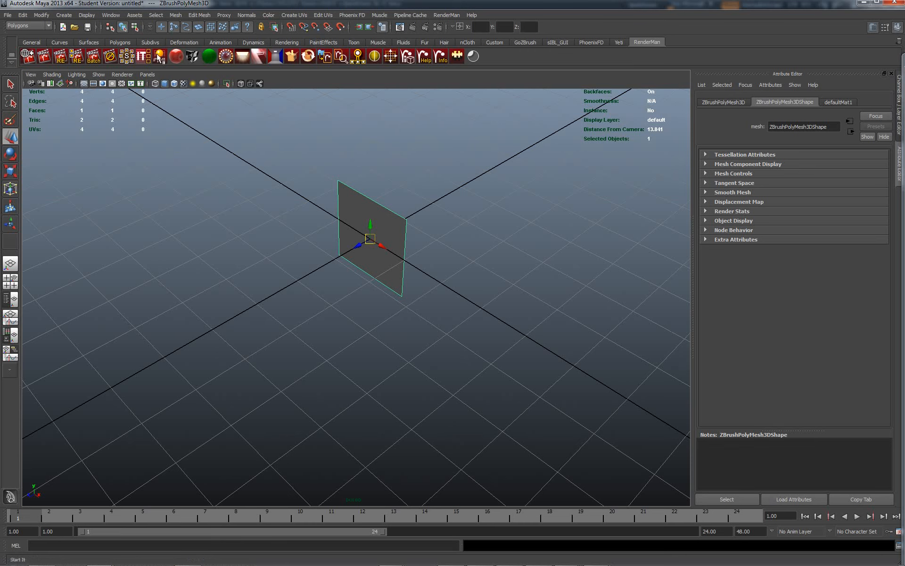
{"action": "left_click", "coordinate": [226, 57]}
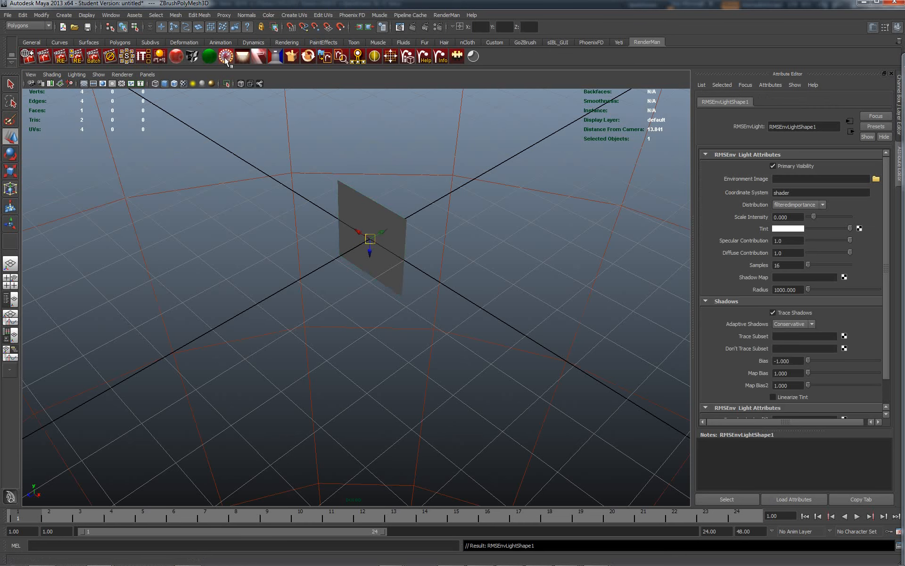
Load fin4_Ref.exr from the renderman exercises\sourceimages folder as the environment light's image
{"action": "left_click", "coordinate": [876, 179]}
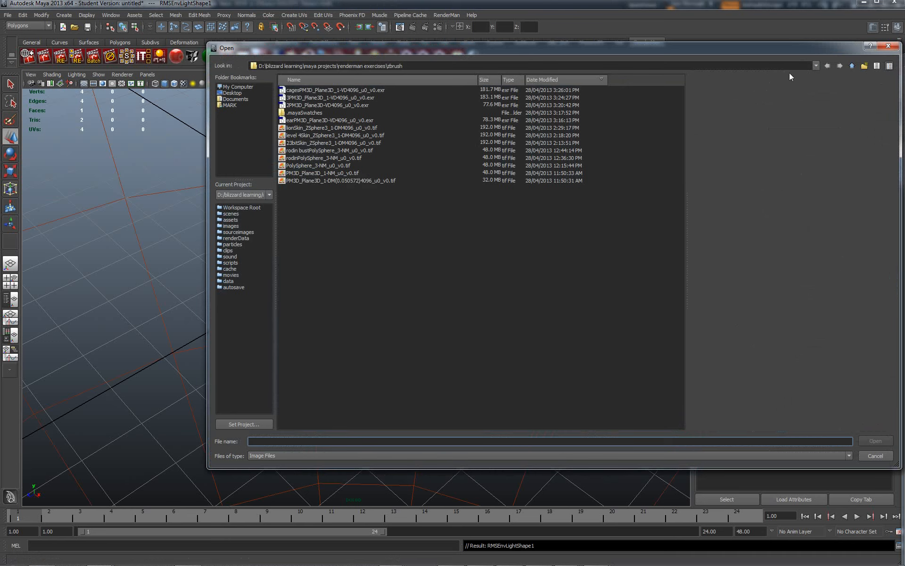
{"action": "left_click", "coordinate": [814, 64]}
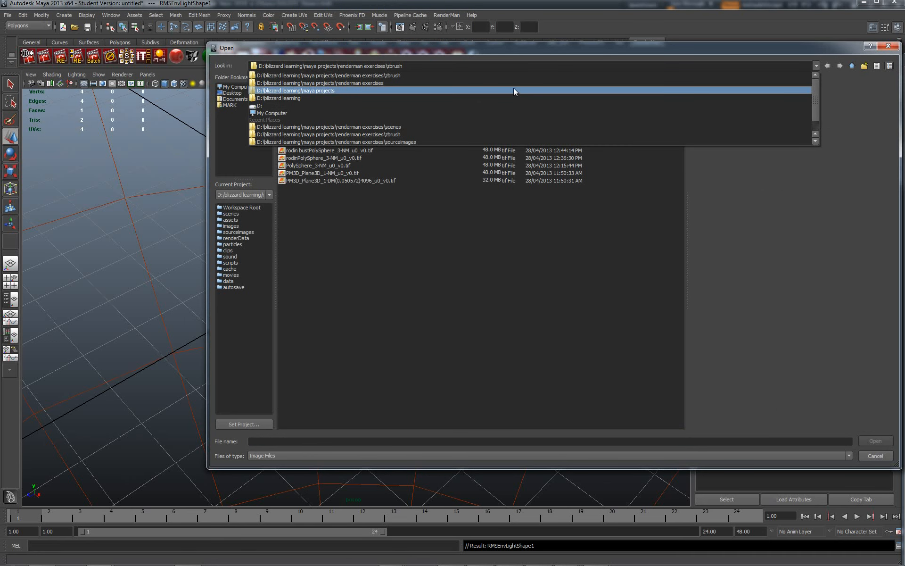
{"action": "left_click", "coordinate": [504, 83]}
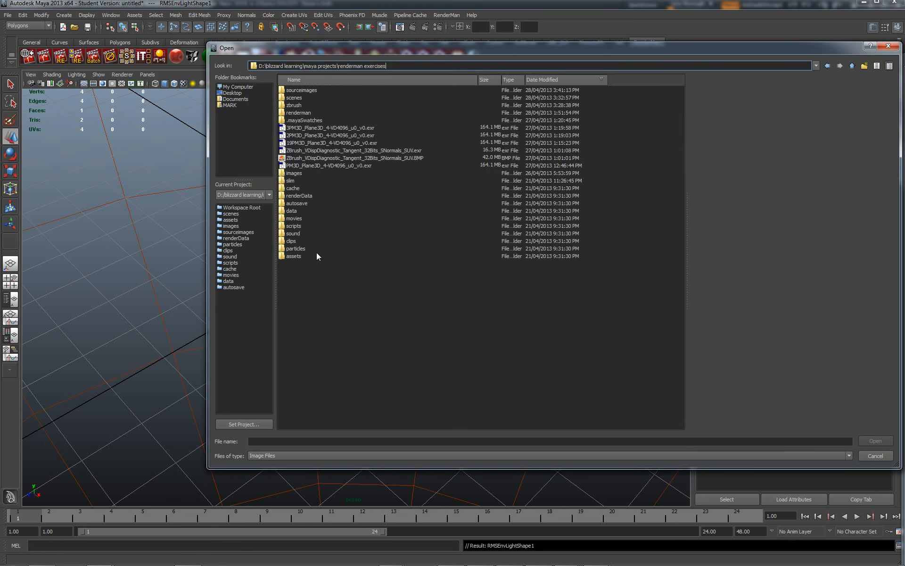
{"action": "double_click", "coordinate": [302, 91]}
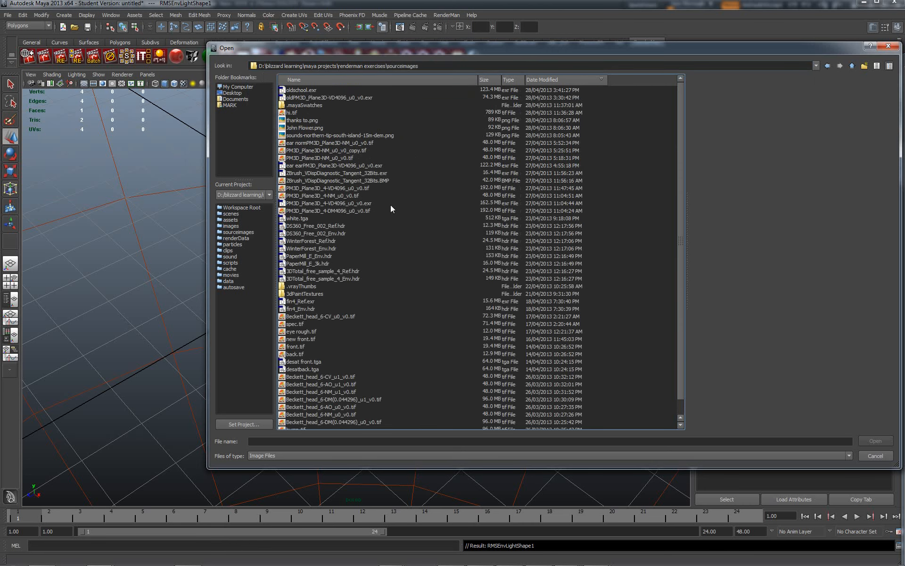
{"action": "left_click", "coordinate": [304, 302]}
{"action": "left_click", "coordinate": [875, 441]}
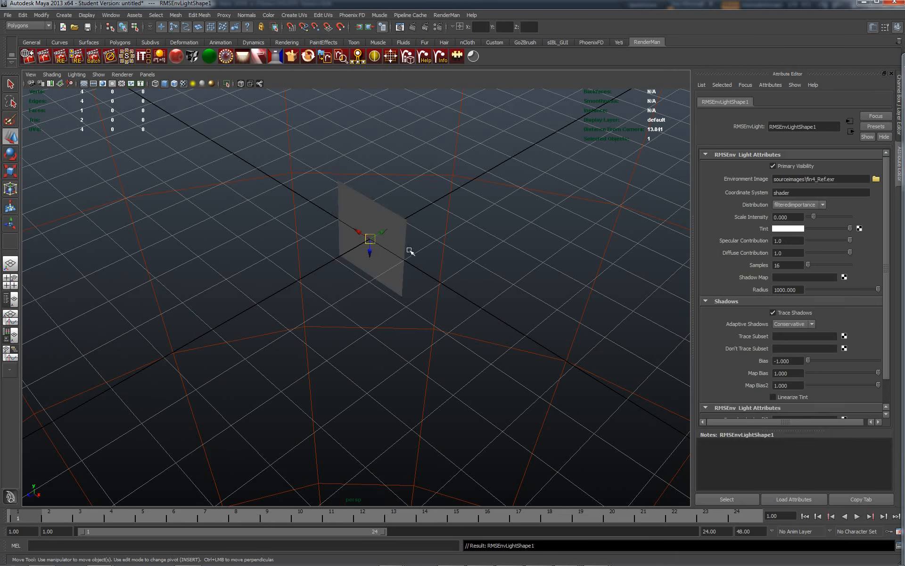
Assign a new RMSMatte shader to the imported plane
{"action": "left_click", "coordinate": [398, 238]}
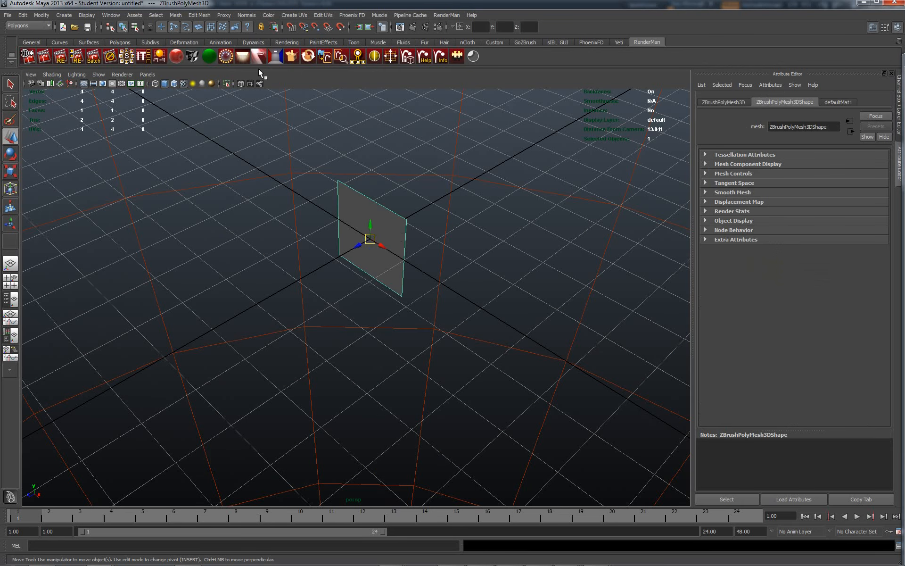
{"action": "left_click", "coordinate": [210, 57]}
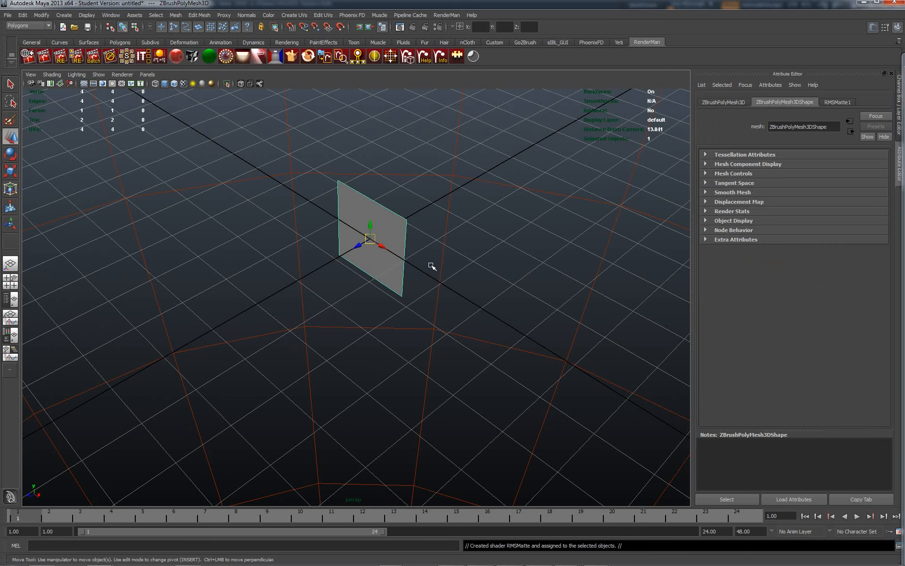
{"action": "mouse_move", "coordinate": [433, 290]}
{"action": "left_mouse_down", "text": "alt"}
{"action": "mouse_move", "coordinate": [406, 259]}
{"action": "mouse_move", "coordinate": [435, 276]}
{"action": "left_mouse_up", "text": "alt"}
{"action": "middle_click_drag", "start_coordinate": [435, 277], "coordinate": [442, 347], "text": "alt"}
{"action": "right_click_drag", "start_coordinate": [430, 321], "coordinate": [513, 409], "text": "alt"}
{"action": "right_click_drag", "start_coordinate": [438, 217], "coordinate": [511, 289], "text": "alt"}
{"action": "middle_click_drag", "start_coordinate": [511, 290], "coordinate": [465, 251], "text": "alt"}
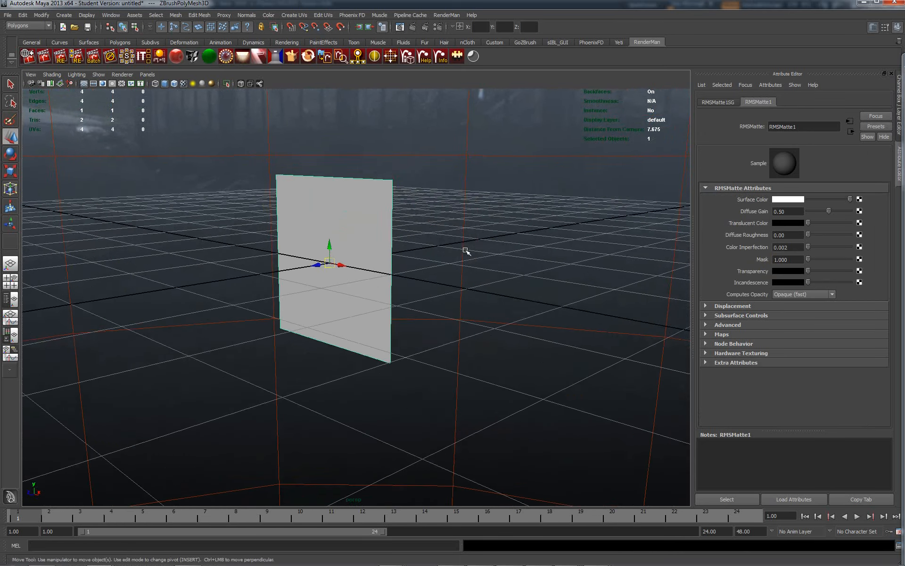
{"action": "right_click_drag", "start_coordinate": [465, 250], "coordinate": [542, 289], "text": "alt"}
{"action": "middle_click_drag", "start_coordinate": [519, 265], "coordinate": [560, 275], "text": "alt"}
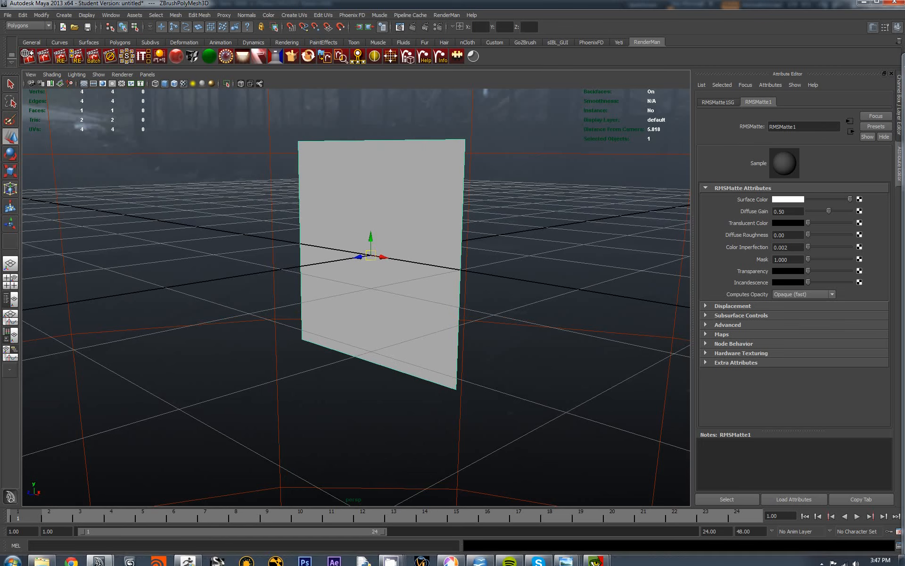
Bring up the existing RenderMan image catalog and try to re-render its image
{"action": "mouse_move", "coordinate": [597, 557]}
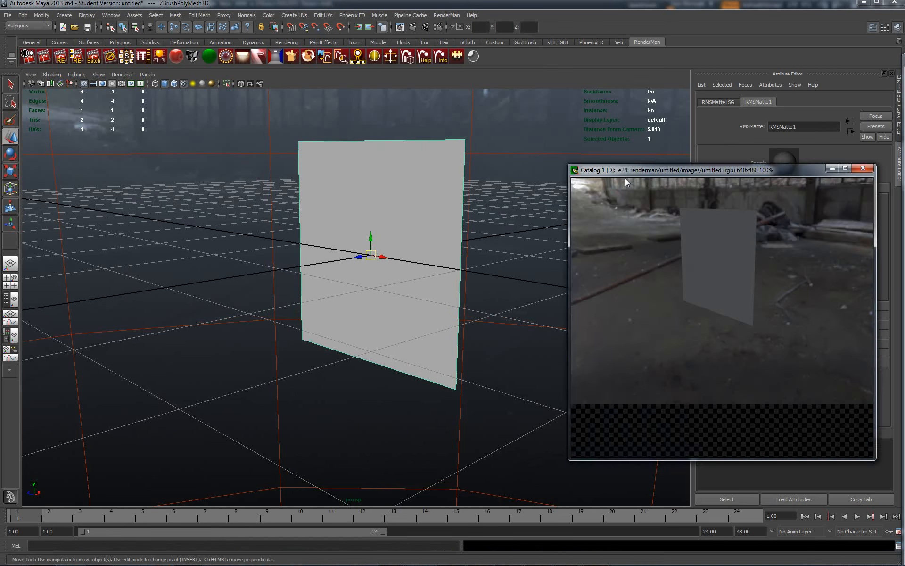
{"action": "left_click_drag", "start_coordinate": [625, 167], "coordinate": [62, 120]}
{"action": "right_click", "coordinate": [163, 193]}
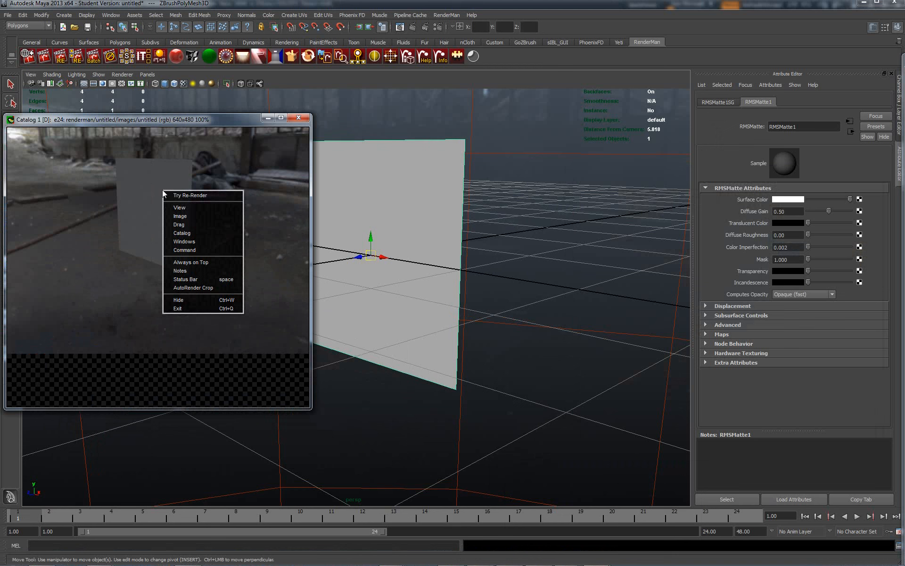
{"action": "left_click", "coordinate": [188, 196]}
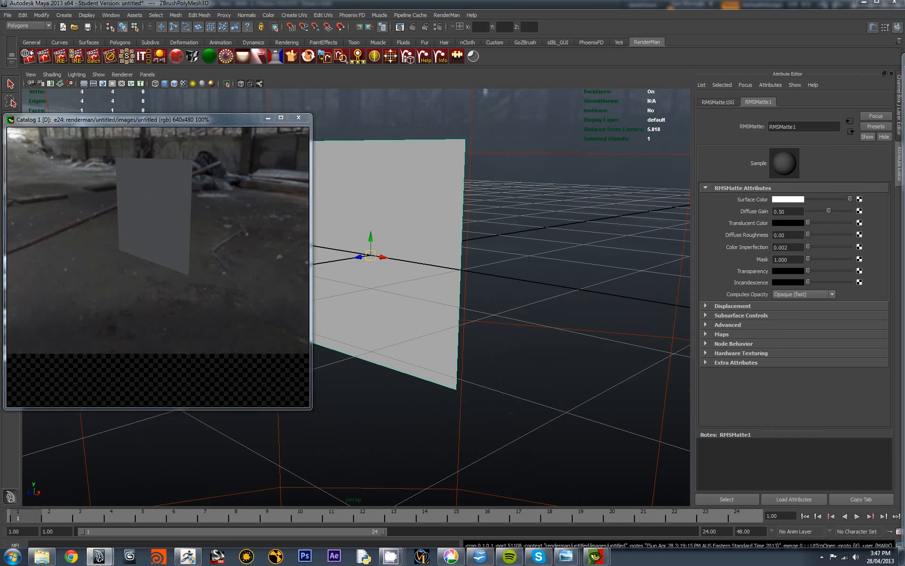
{"action": "right_click", "coordinate": [193, 244]}
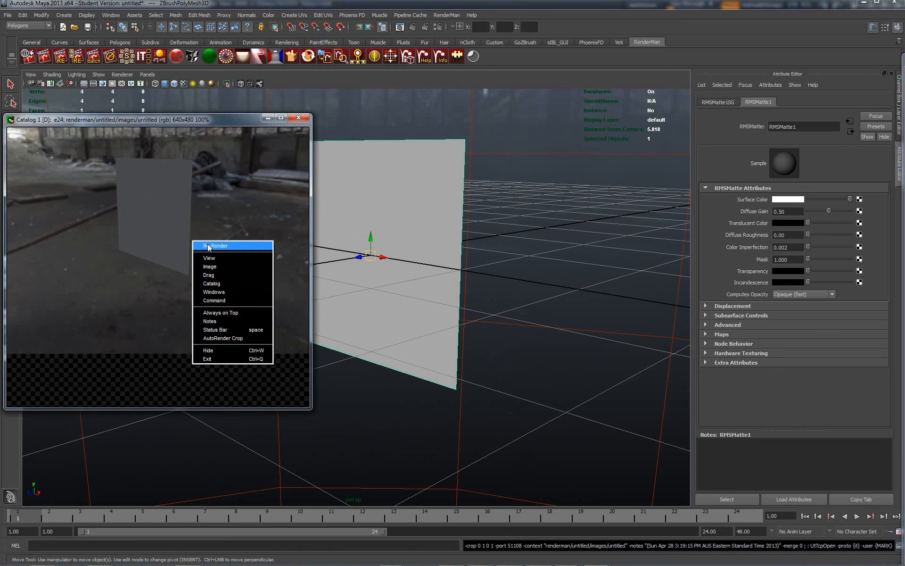
{"action": "left_click", "coordinate": [206, 246]}
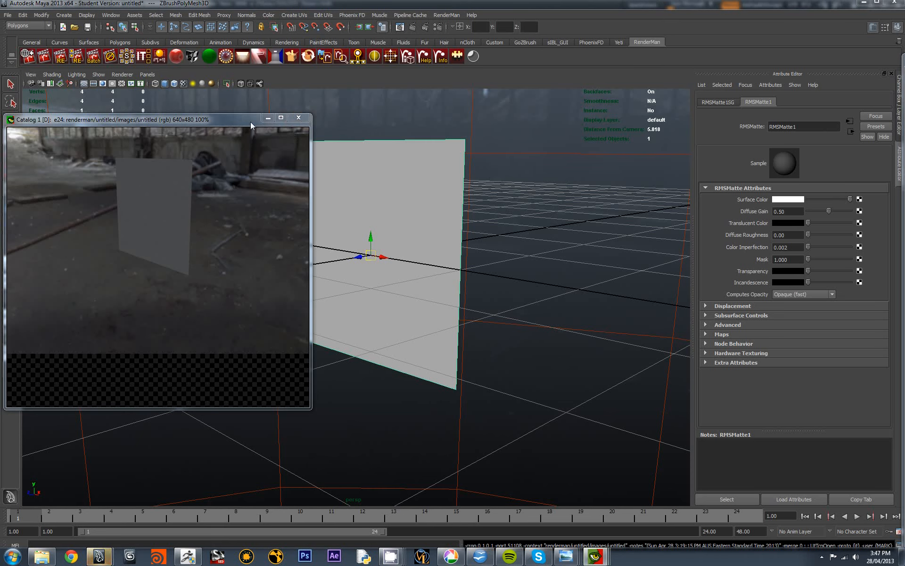
Delete the old image catalog, closing its viewer, and render the scene afresh with RenderMan
{"action": "left_click_drag", "start_coordinate": [231, 121], "coordinate": [691, 105]}
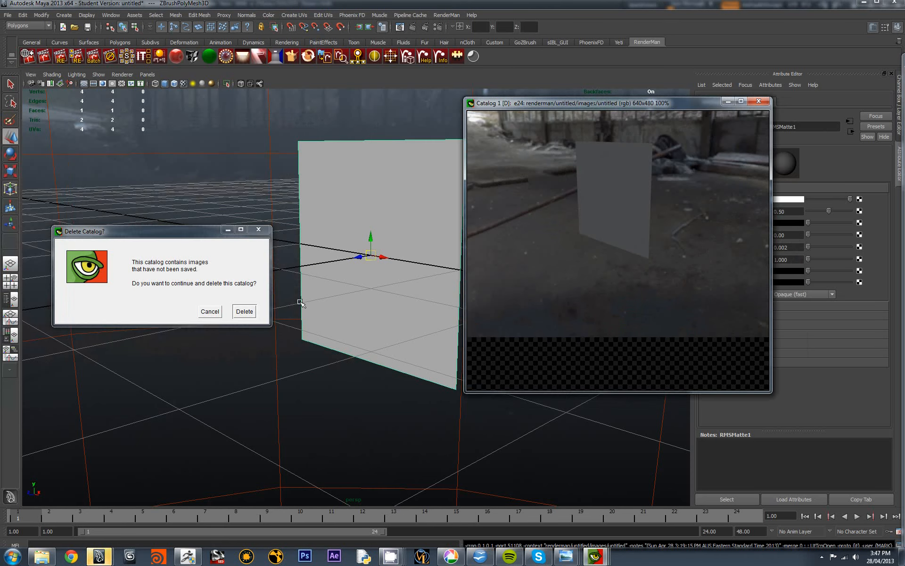
{"action": "left_click", "coordinate": [244, 312]}
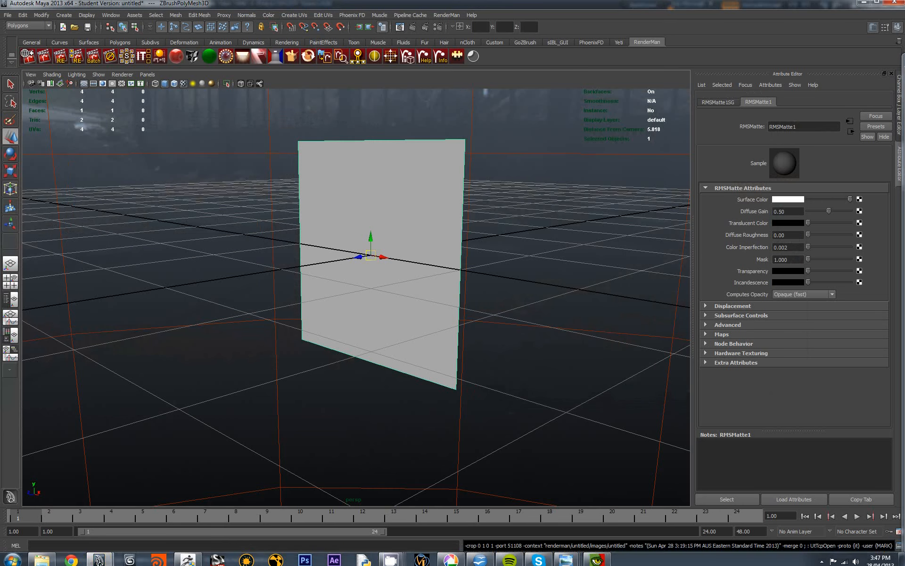
{"action": "right_click", "coordinate": [595, 558]}
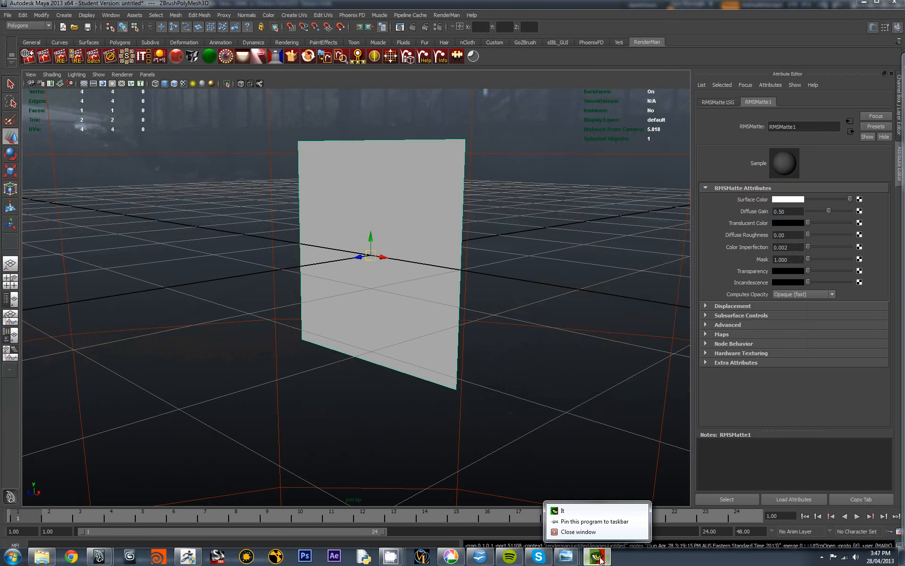
{"action": "left_click", "coordinate": [589, 533]}
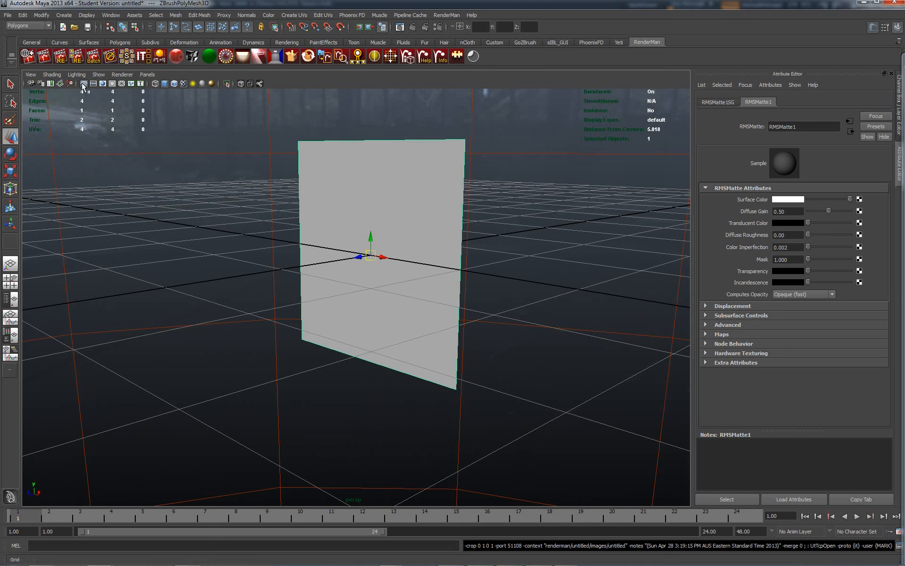
{"action": "left_click", "coordinate": [45, 57]}
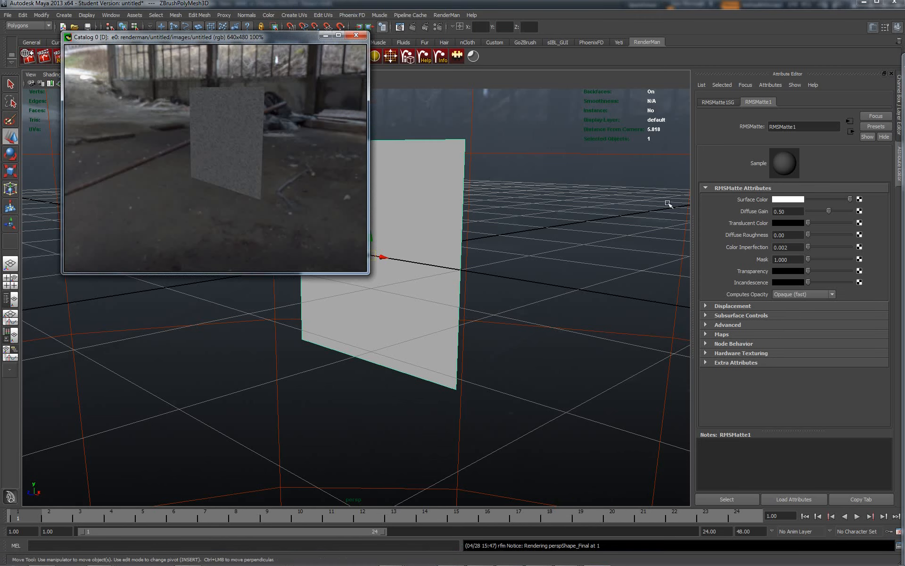
Set the environment light's samples to 128
{"action": "left_click_drag", "start_coordinate": [653, 209], "coordinate": [608, 361]}
{"action": "double_click", "coordinate": [787, 264]}
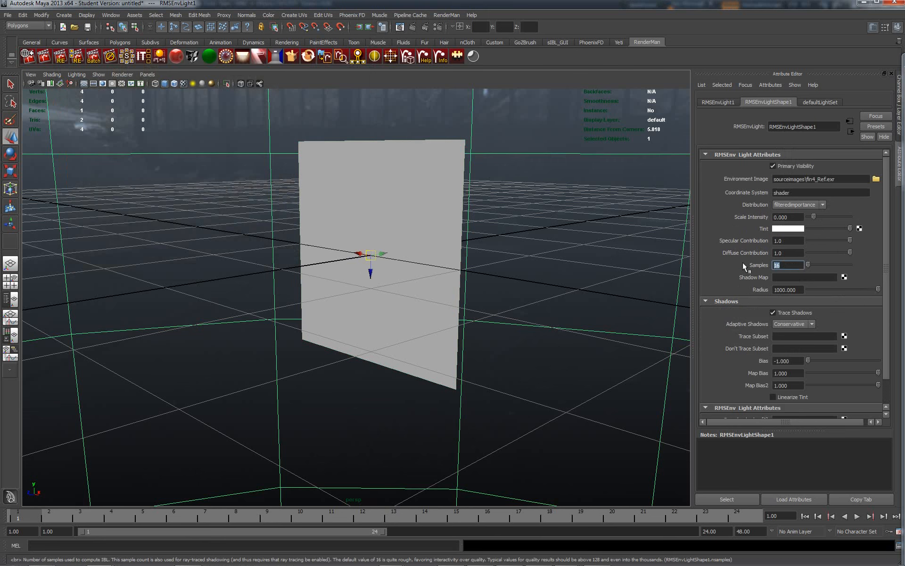
{"action": "type", "text": "1"}
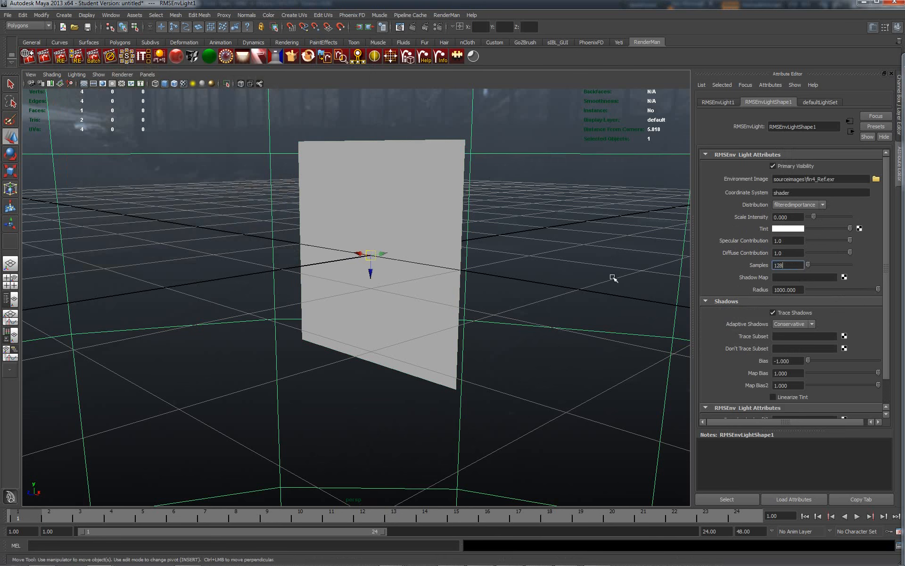
{"action": "left_click", "coordinate": [612, 278]}
Set the render window to Always on Top and re-render the plane with the new light sampling
{"action": "left_click", "coordinate": [602, 559]}
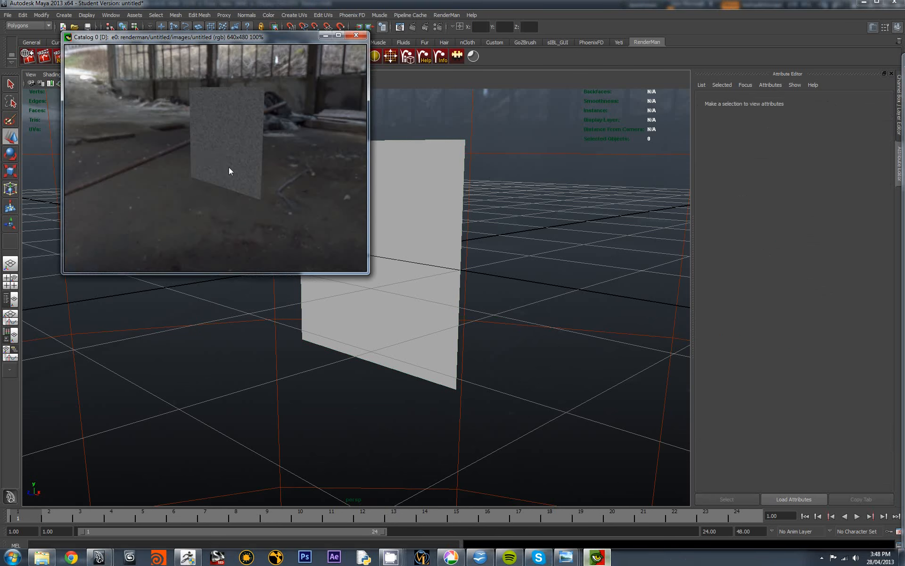
{"action": "right_click", "coordinate": [194, 112]}
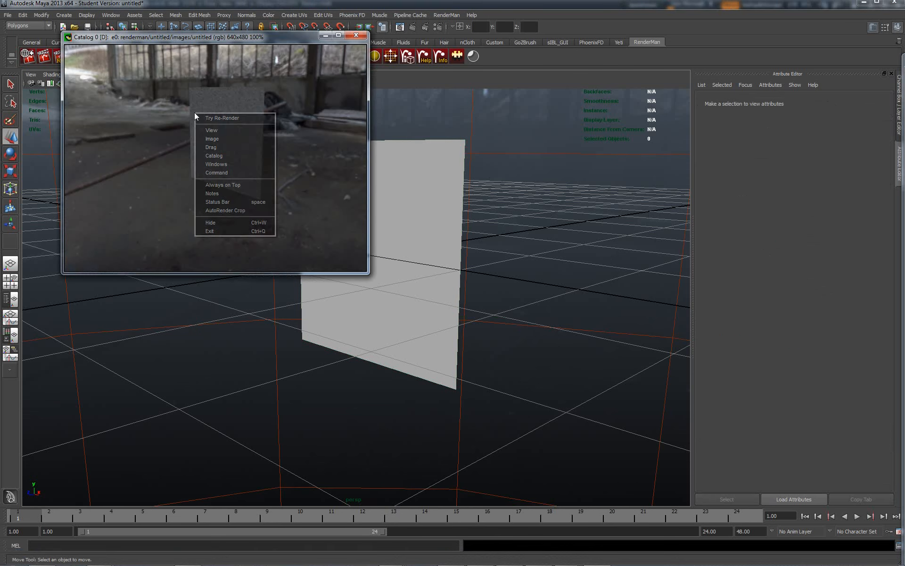
{"action": "left_click", "coordinate": [248, 186]}
{"action": "right_click", "coordinate": [223, 133]}
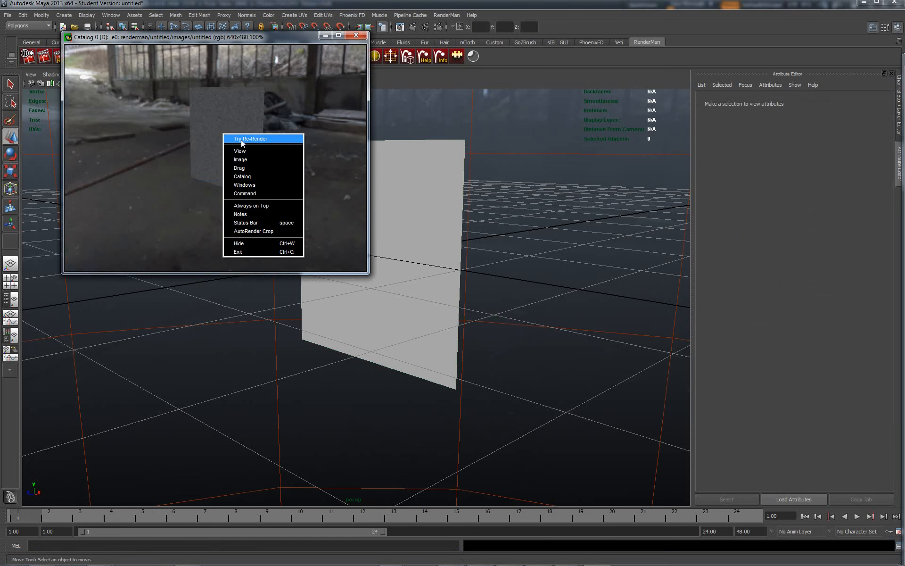
{"action": "left_click", "coordinate": [241, 139]}
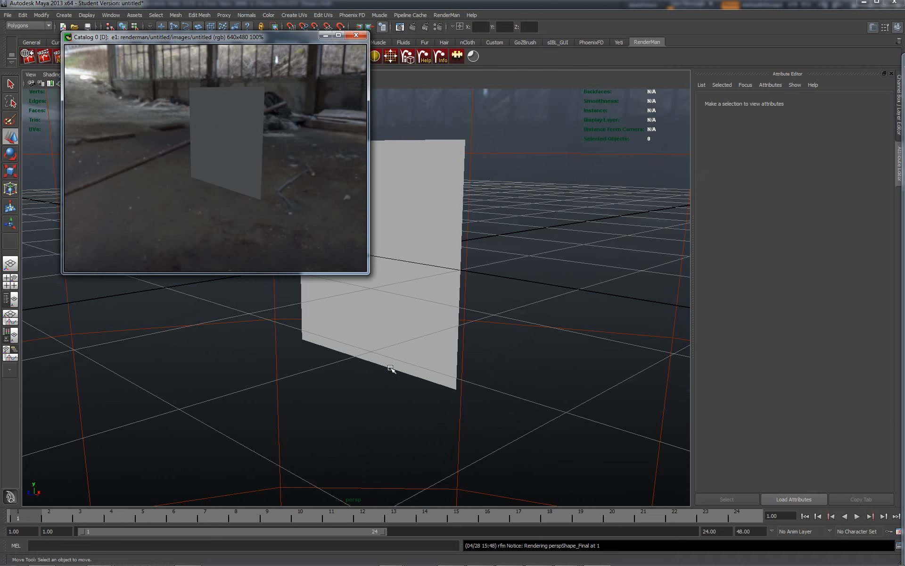
Raise all the RenderMan image tool windows, set them apart, and compare the two catalog renders of the plane
{"action": "right_click", "coordinate": [273, 151]}
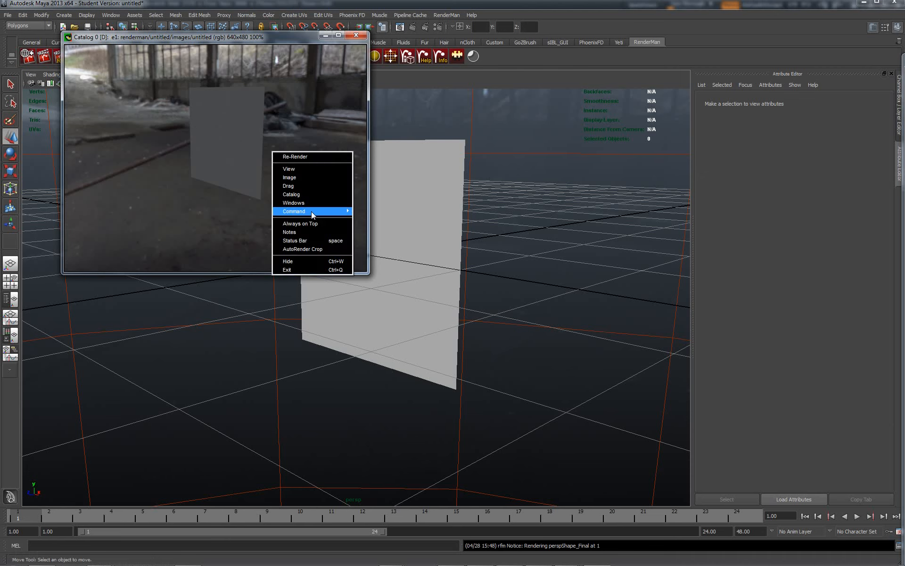
{"action": "mouse_move", "coordinate": [311, 211]}
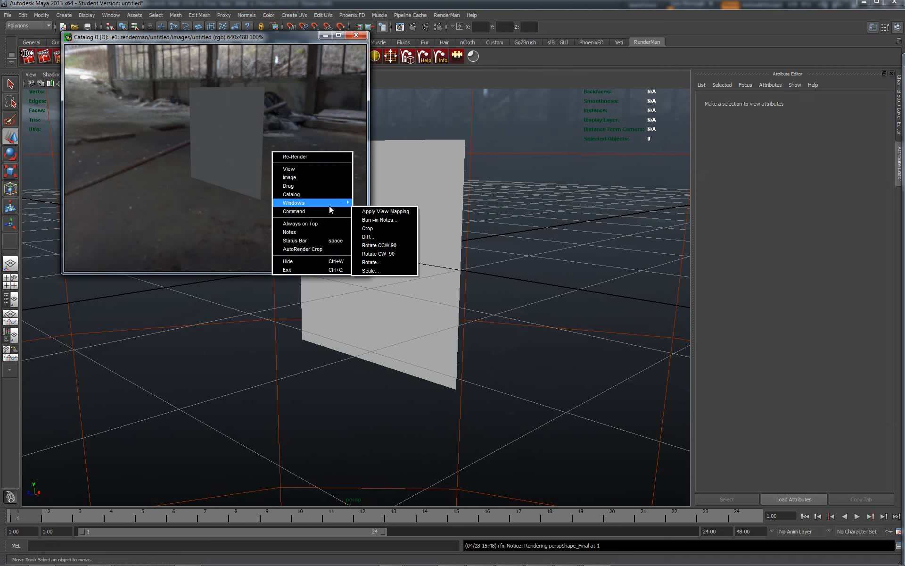
{"action": "mouse_move", "coordinate": [339, 204]}
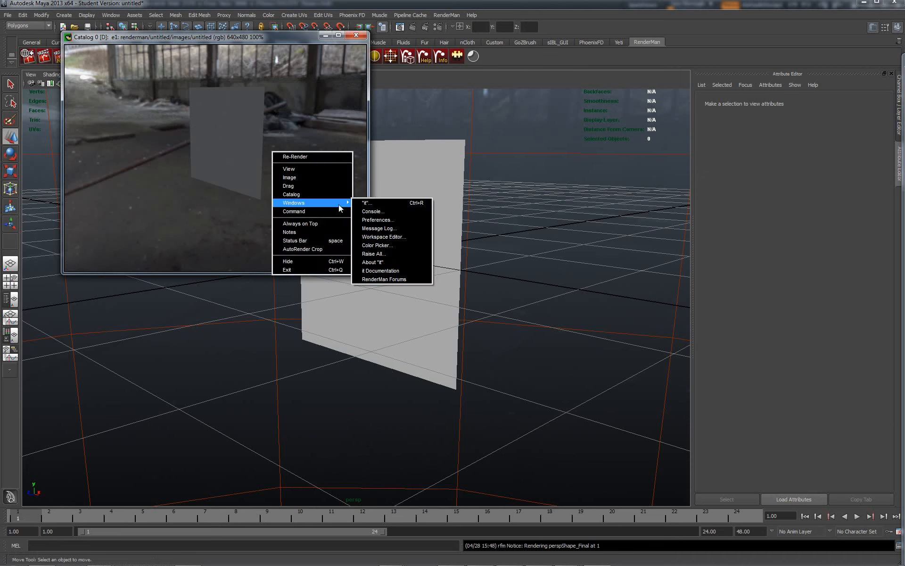
{"action": "left_click", "coordinate": [383, 255]}
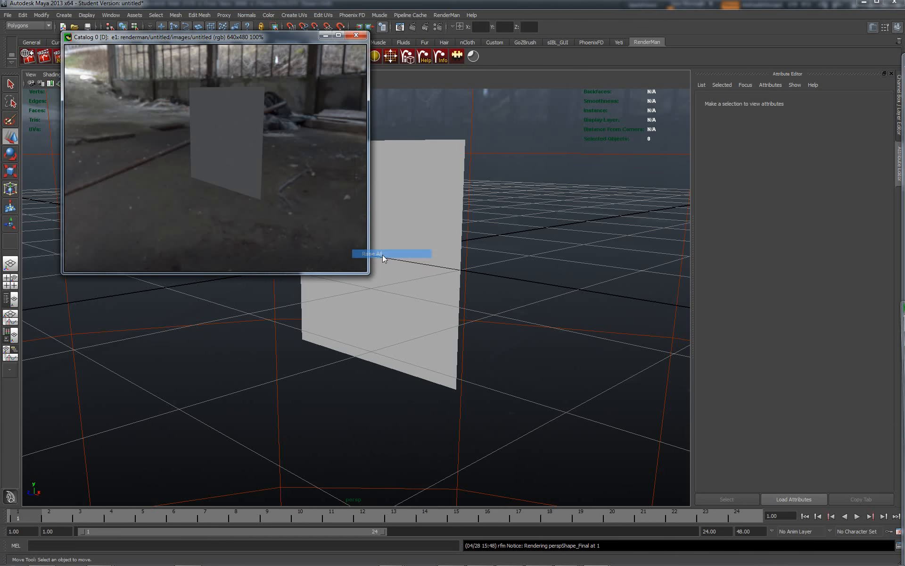
{"action": "left_click_drag", "start_coordinate": [899, 306], "coordinate": [133, 365]}
{"action": "left_click_drag", "start_coordinate": [211, 37], "coordinate": [129, 97]}
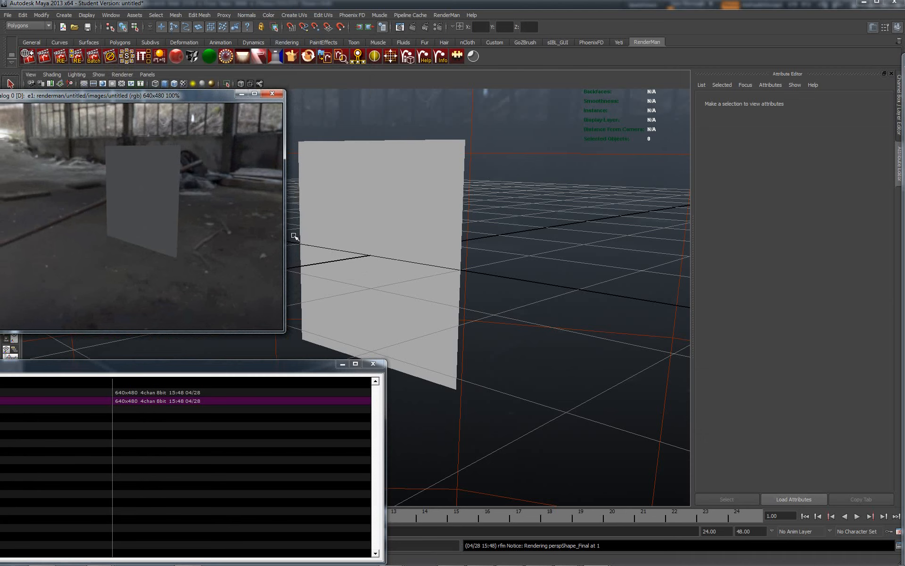
{"action": "left_click", "coordinate": [38, 392]}
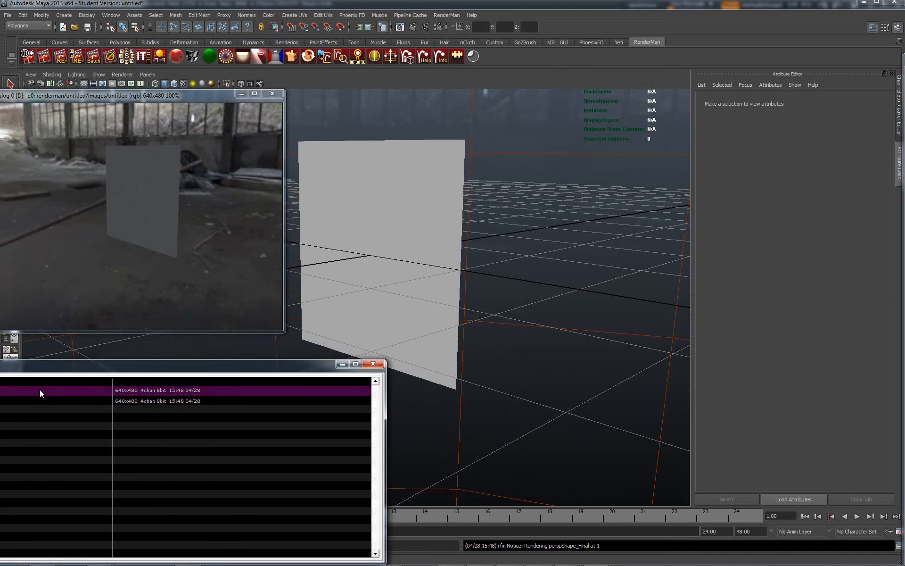
{"action": "left_click", "coordinate": [40, 403]}
Enable displacement on the plane's RMSMatte1 shader, choosing Displace and the ZBrush Vector(Tan) displacement mode
{"action": "left_click", "coordinate": [493, 167]}
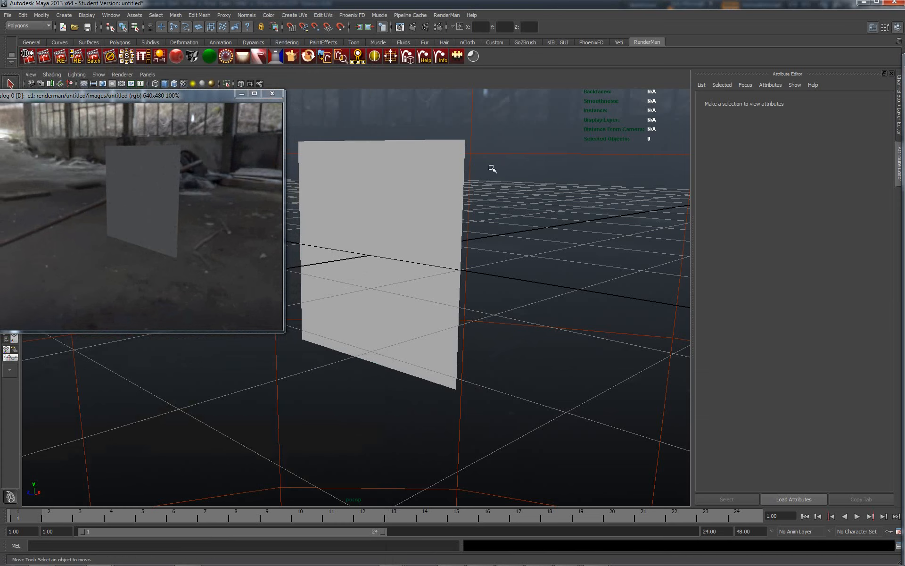
{"action": "left_click", "coordinate": [447, 178]}
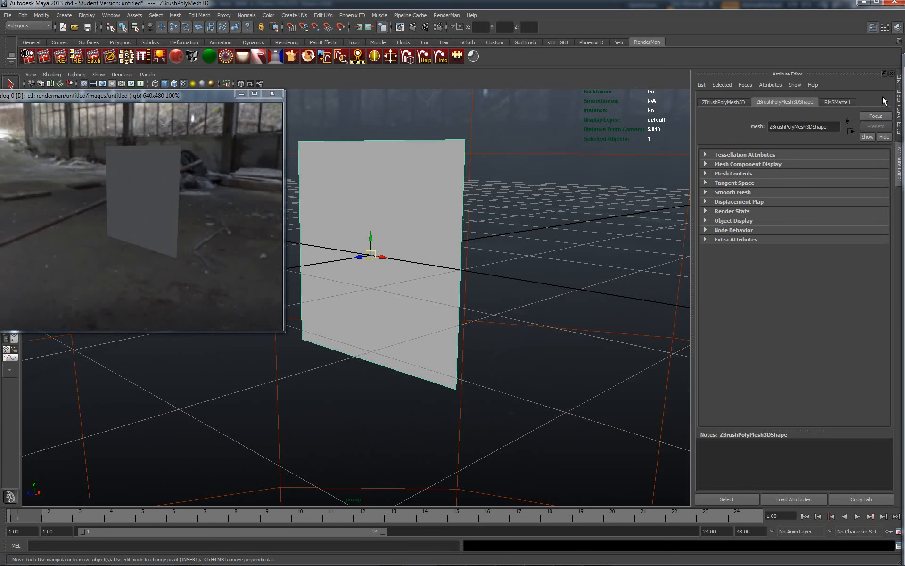
{"action": "left_click", "coordinate": [844, 102]}
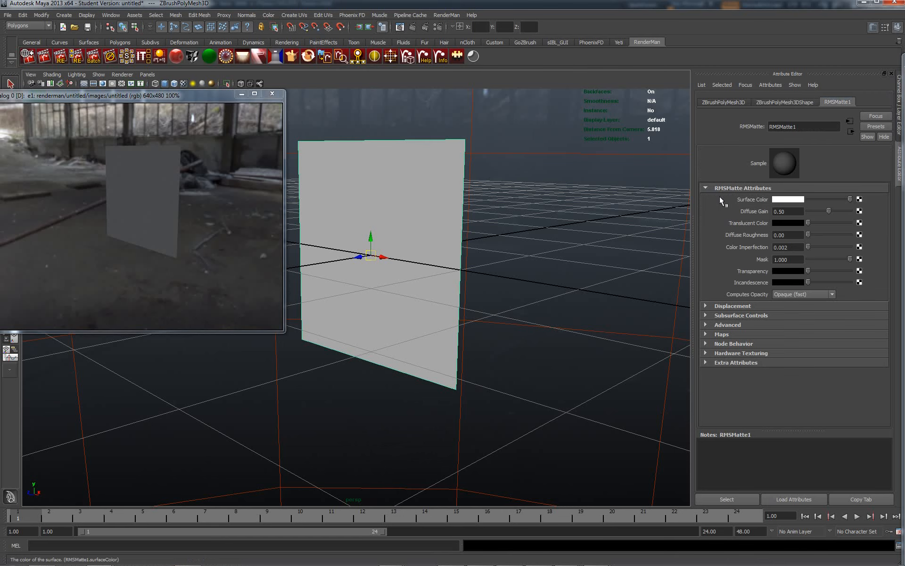
{"action": "left_click", "coordinate": [706, 188]}
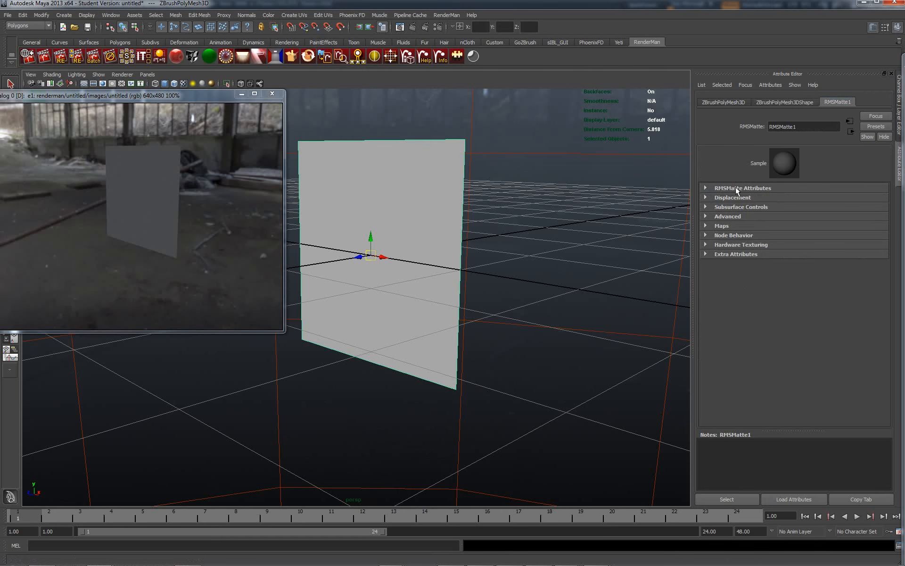
{"action": "left_click", "coordinate": [706, 197]}
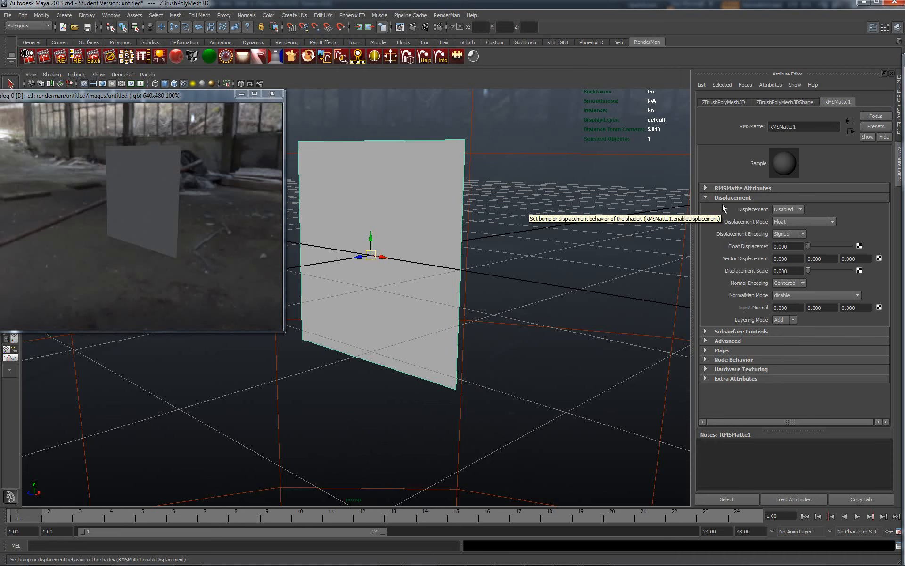
{"action": "left_click", "coordinate": [801, 210]}
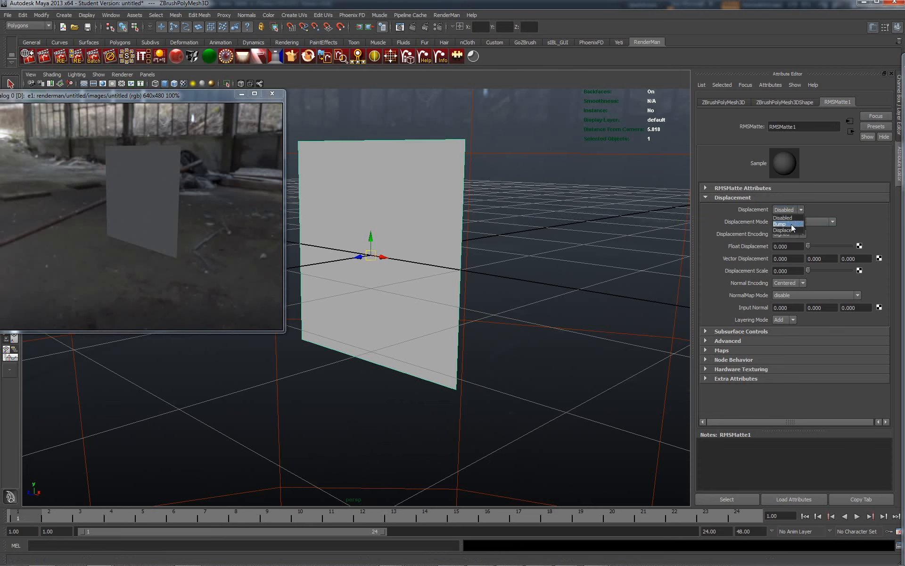
{"action": "left_click", "coordinate": [789, 231]}
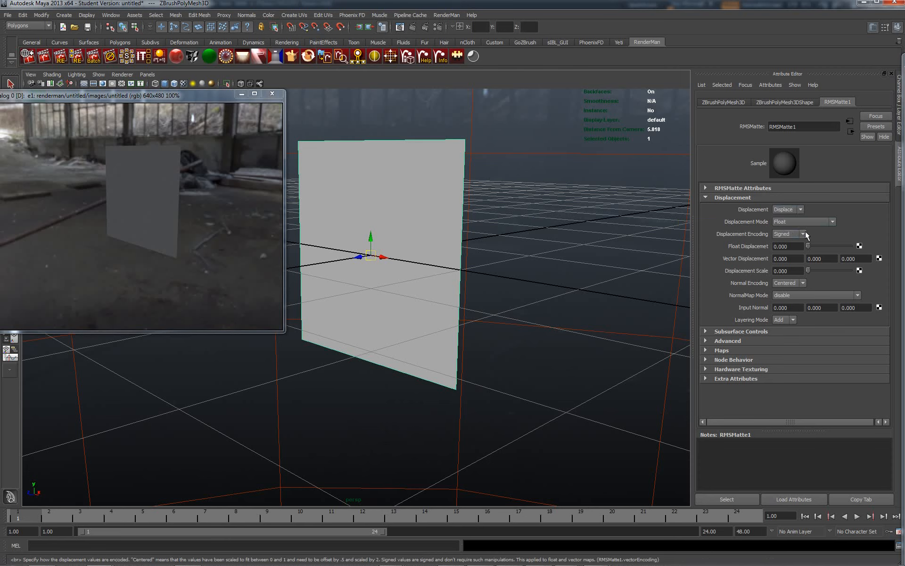
{"action": "left_click", "coordinate": [833, 223]}
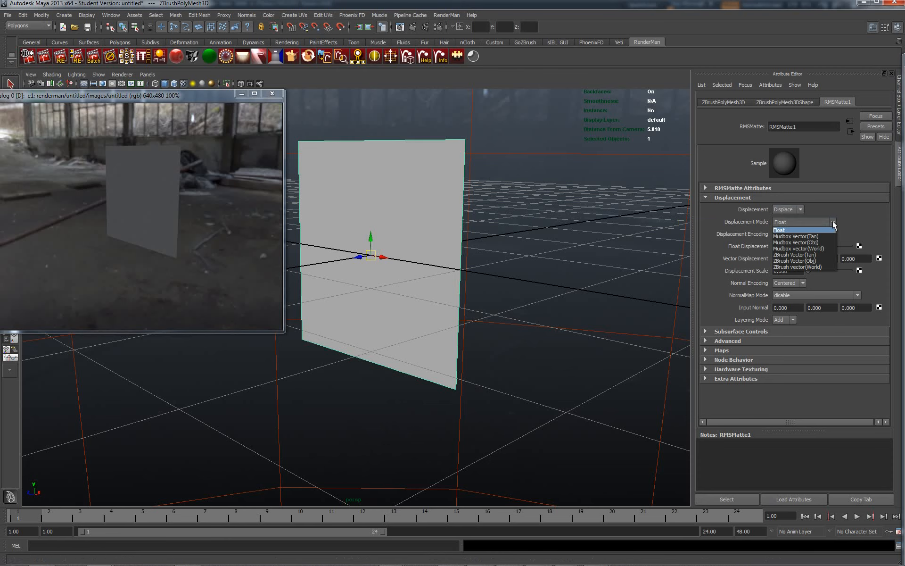
{"action": "left_click", "coordinate": [788, 255]}
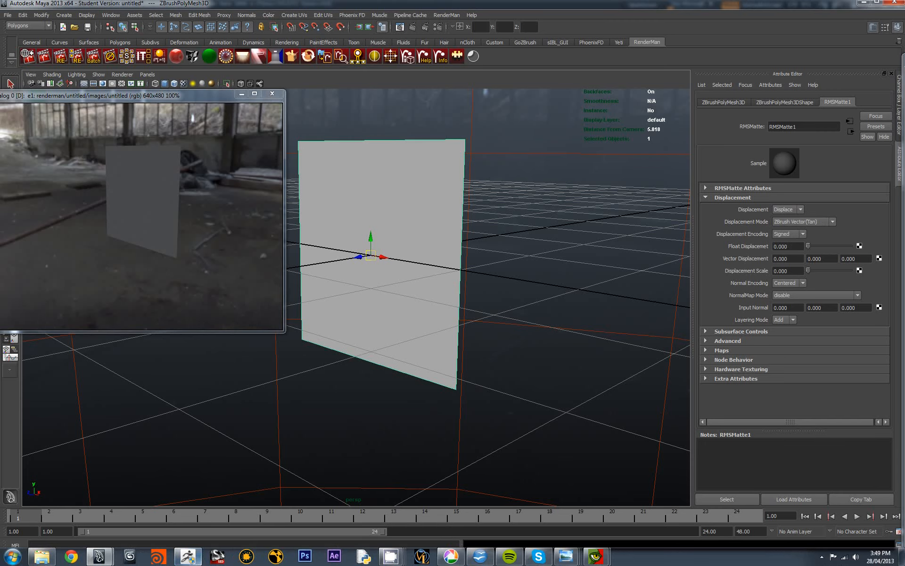
Switch to ZBrush and raise the ear plane to subdivision level 11
{"action": "left_click", "coordinate": [183, 560]}
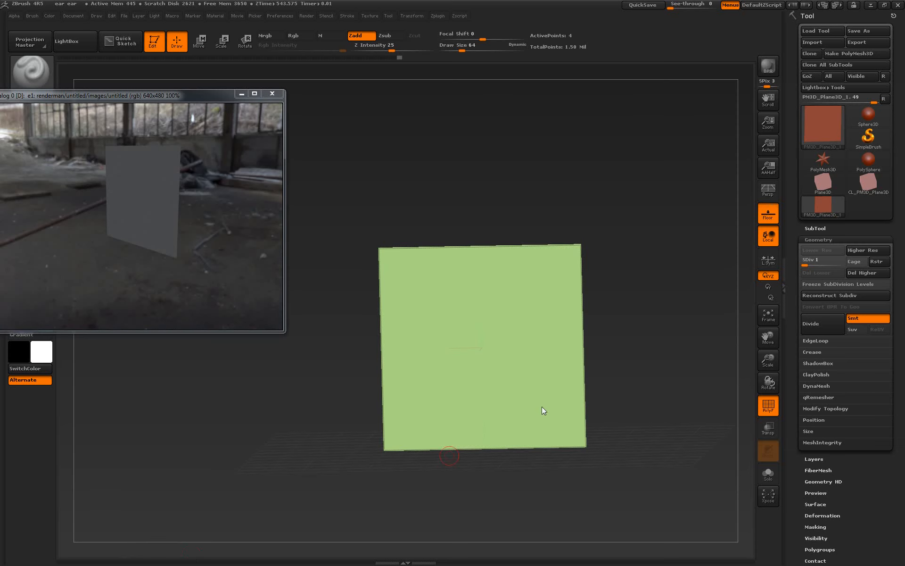
{"action": "left_click_drag", "start_coordinate": [633, 290], "coordinate": [610, 294]}
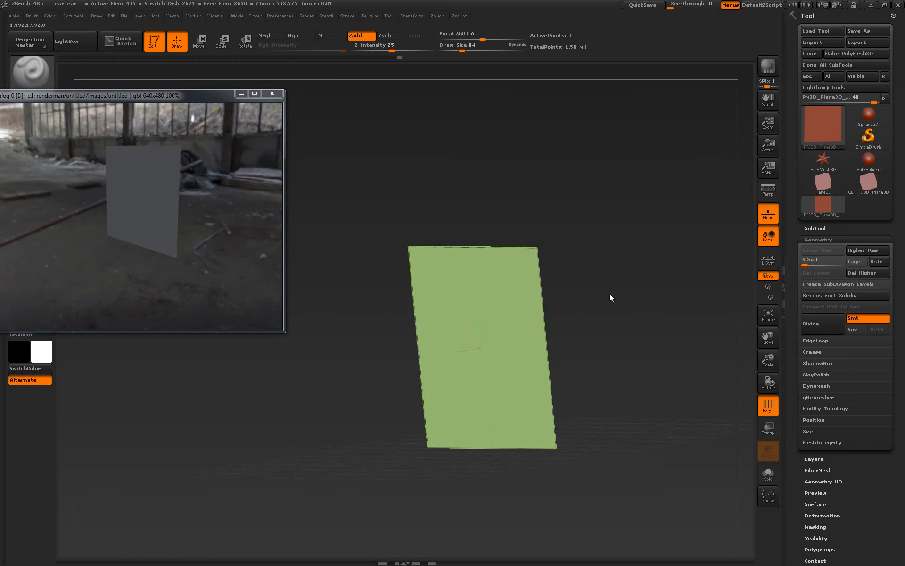
{"action": "left_click", "coordinate": [807, 280]}
{"action": "left_click_drag", "start_coordinate": [636, 353], "coordinate": [643, 236]}
{"action": "left_click", "coordinate": [647, 346]}
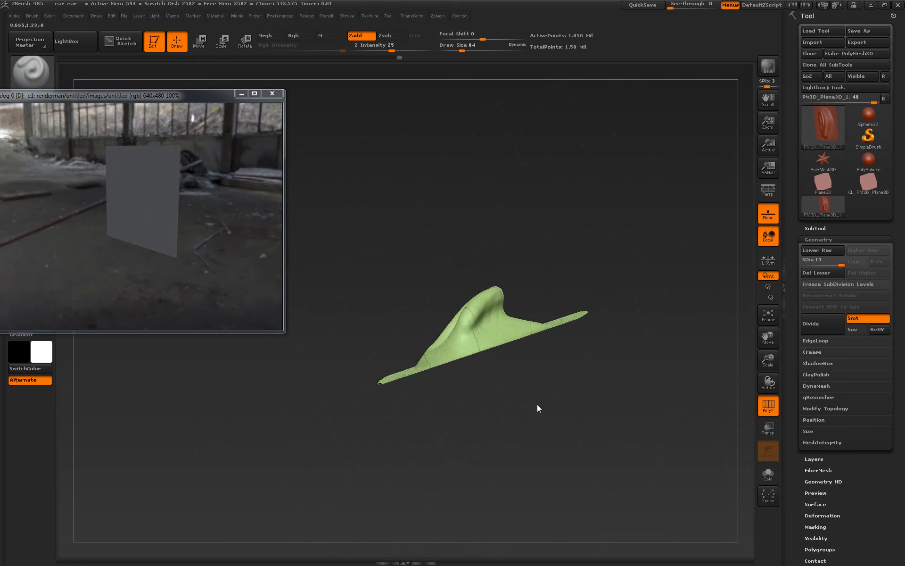
Examine the ear sculpt's overhanging folds from several angles and review the Multi Map Exporter's vector displacement settings
{"action": "mouse_move", "coordinate": [537, 404]}
{"action": "left_mouse_down"}
{"action": "mouse_move", "coordinate": [575, 446]}
{"action": "mouse_move", "coordinate": [602, 394]}
{"action": "left_mouse_up"}
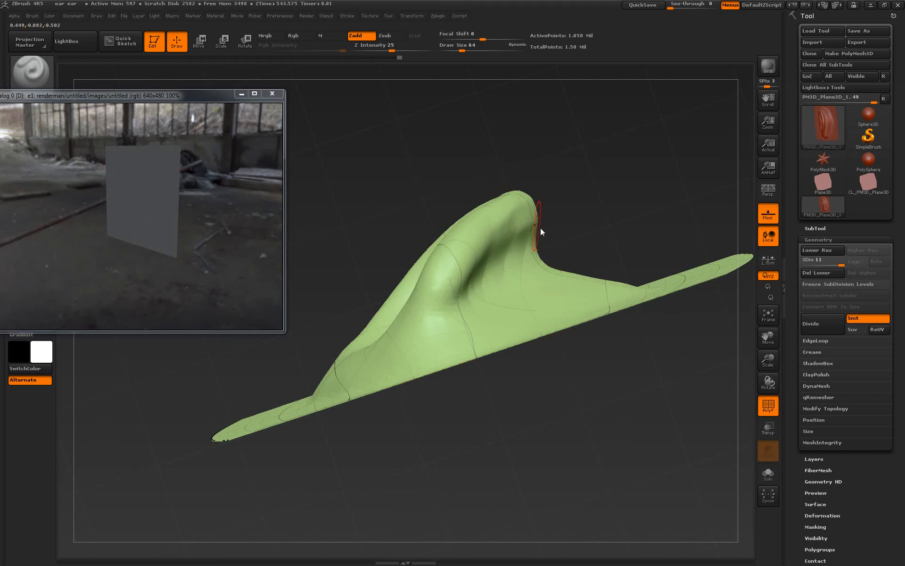
{"action": "left_click_drag", "start_coordinate": [550, 384], "coordinate": [552, 427]}
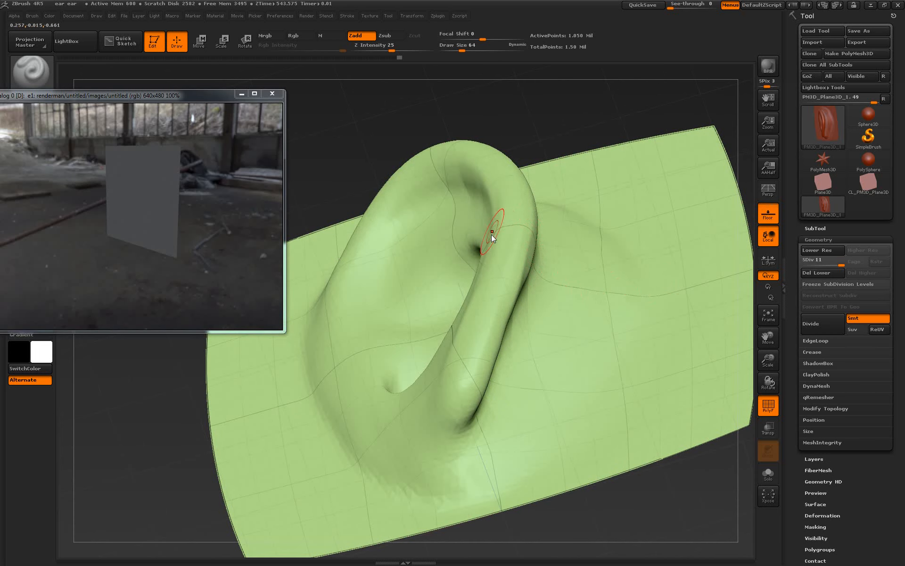
{"action": "mouse_move", "coordinate": [527, 117]}
{"action": "left_mouse_down"}
{"action": "mouse_move", "coordinate": [537, 131]}
{"action": "mouse_move", "coordinate": [517, 123]}
{"action": "mouse_move", "coordinate": [542, 139]}
{"action": "mouse_move", "coordinate": [526, 138]}
{"action": "mouse_move", "coordinate": [522, 114]}
{"action": "left_mouse_up"}
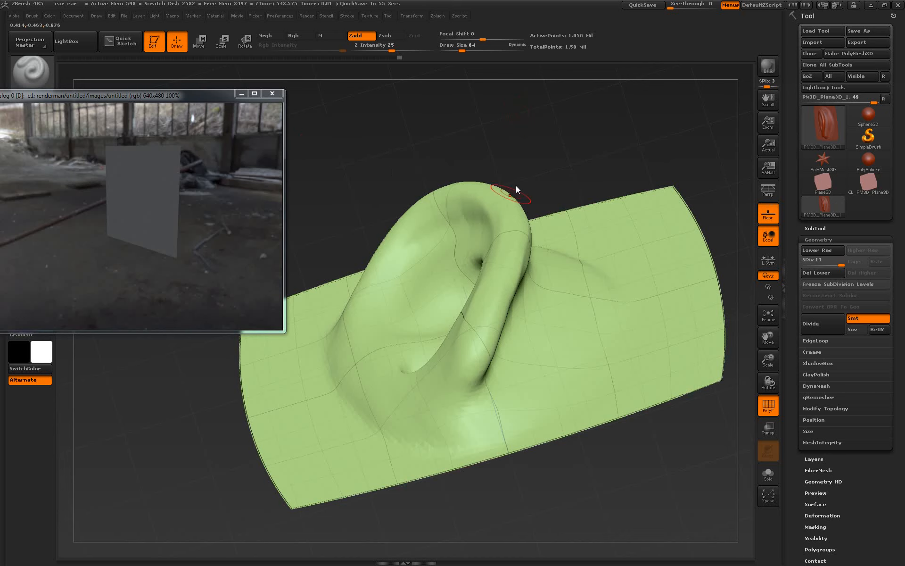
{"action": "left_click_drag", "start_coordinate": [516, 186], "coordinate": [524, 222]}
{"action": "left_click", "coordinate": [440, 15]}
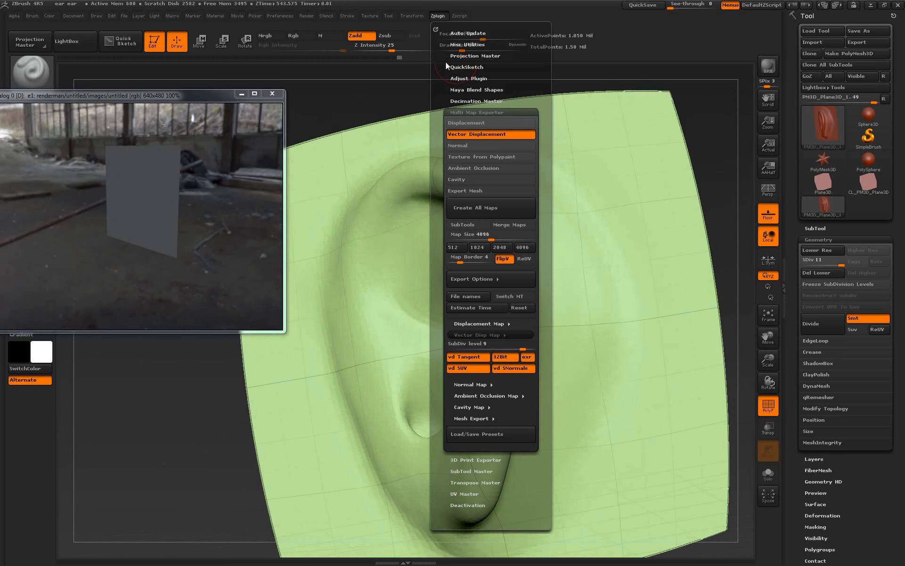
{"action": "left_click", "coordinate": [477, 111]}
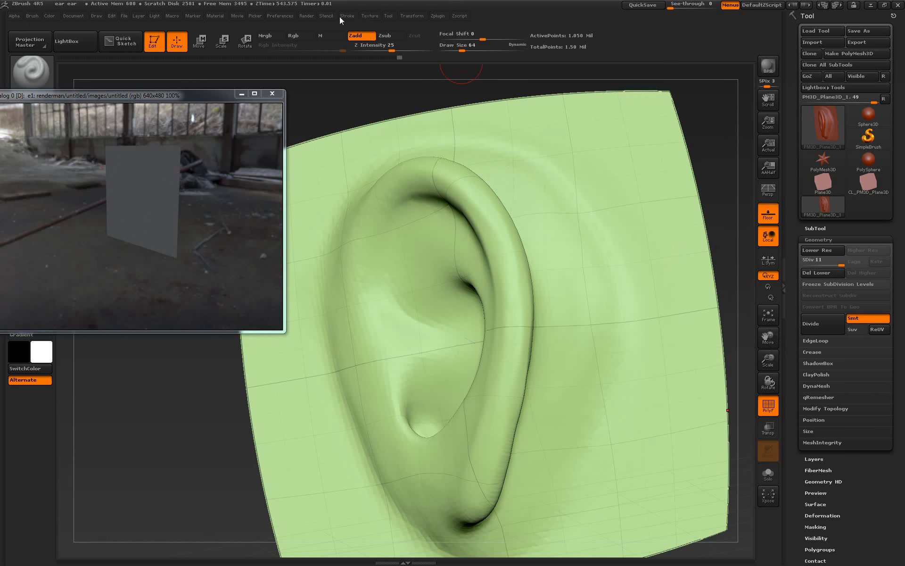
Move the render window aside, look through the ZBrush preferences, and view the ear sculpt from different angles
{"action": "left_click", "coordinate": [282, 16]}
{"action": "left_click_drag", "start_coordinate": [214, 95], "coordinate": [104, 109]}
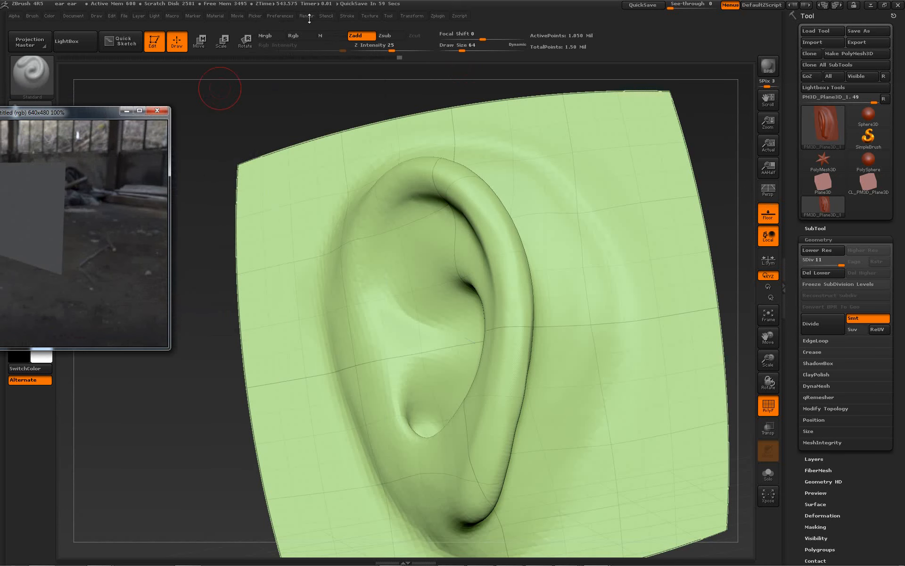
{"action": "left_click", "coordinate": [280, 16]}
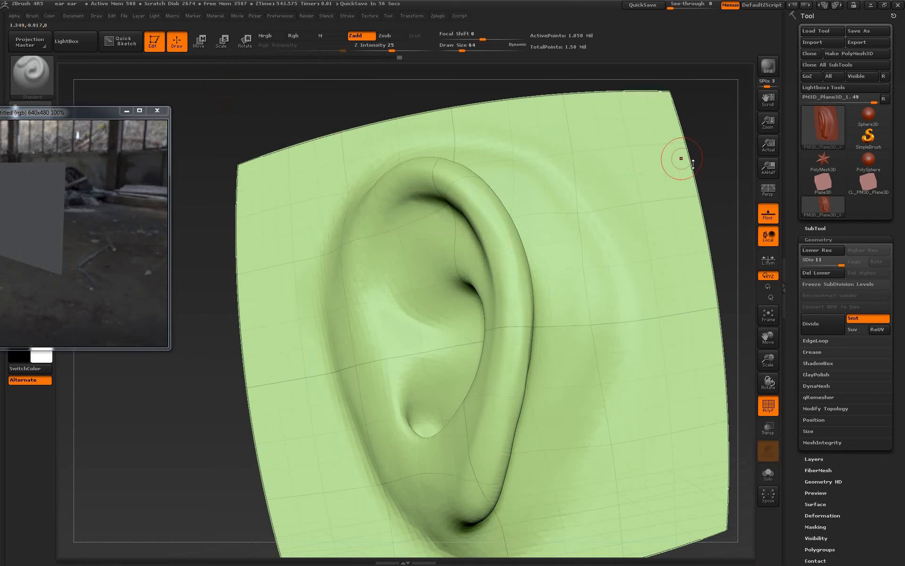
{"action": "mouse_move", "coordinate": [703, 178]}
{"action": "left_mouse_down"}
{"action": "mouse_move", "coordinate": [704, 147]}
{"action": "mouse_move", "coordinate": [670, 198]}
{"action": "mouse_move", "coordinate": [549, 289]}
{"action": "left_mouse_up"}
{"action": "left_click_drag", "start_coordinate": [471, 128], "coordinate": [475, 141]}
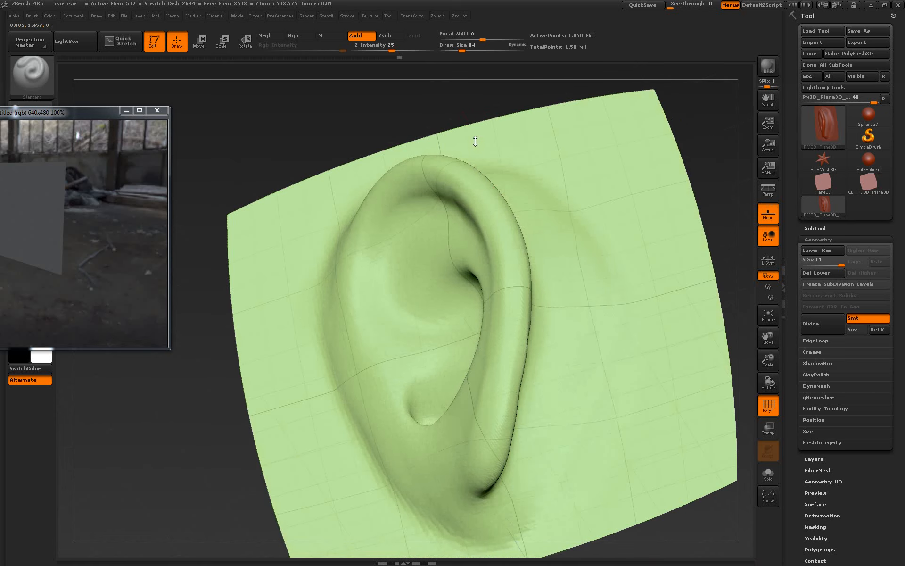
{"action": "left_click_drag", "start_coordinate": [476, 141], "coordinate": [557, 136]}
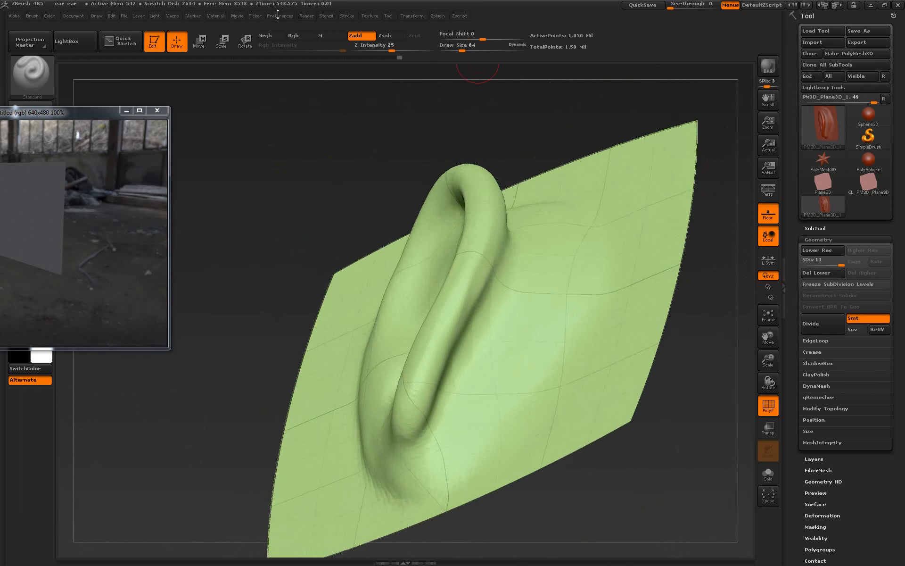
{"action": "left_click", "coordinate": [279, 15]}
{"action": "left_click_drag", "start_coordinate": [404, 126], "coordinate": [410, 152]}
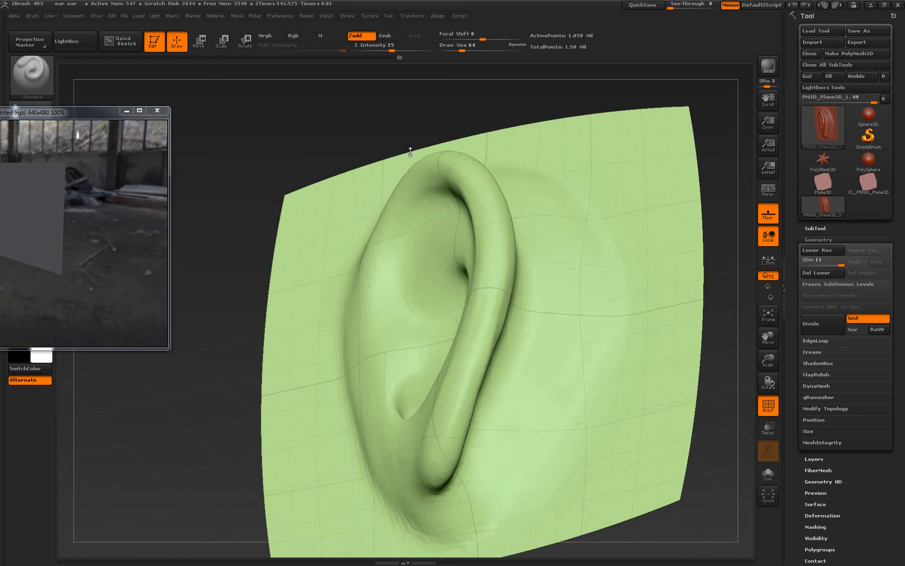
{"action": "mouse_move", "coordinate": [411, 152]}
{"action": "left_mouse_down"}
{"action": "mouse_move", "coordinate": [412, 135]}
{"action": "mouse_move", "coordinate": [412, 177]}
{"action": "mouse_move", "coordinate": [433, 193]}
{"action": "left_mouse_up"}
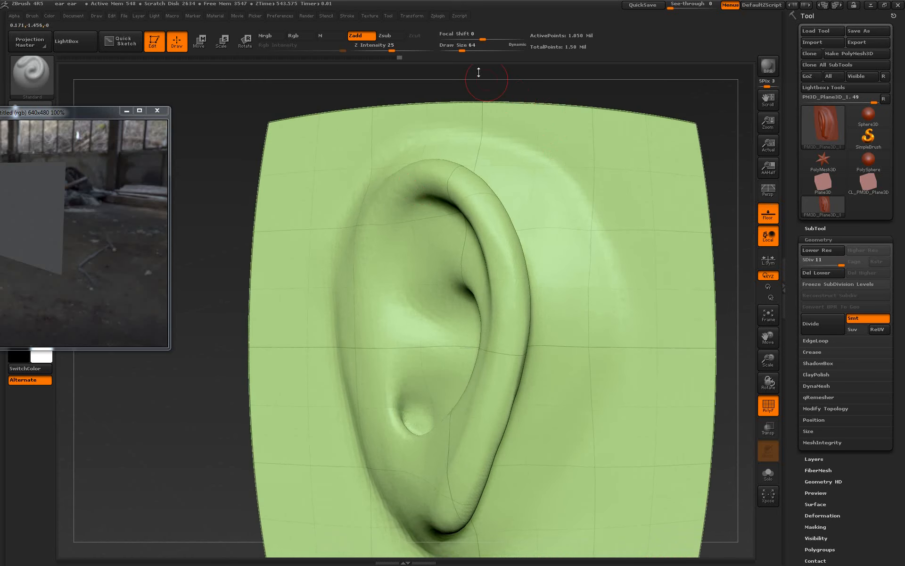
{"action": "left_click", "coordinate": [438, 15]}
Create and export the ear's vector displacement map as a 32-bit OpenEXR file named "my new ear"
{"action": "left_click_drag", "start_coordinate": [873, 507], "coordinate": [869, 349]}
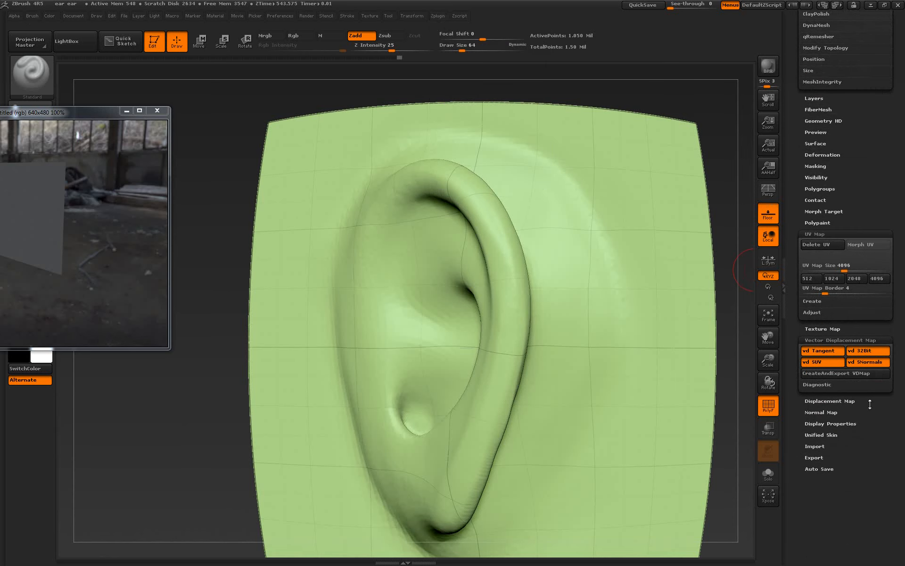
{"action": "left_click", "coordinate": [818, 231]}
{"action": "left_click_drag", "start_coordinate": [873, 354], "coordinate": [874, 387]}
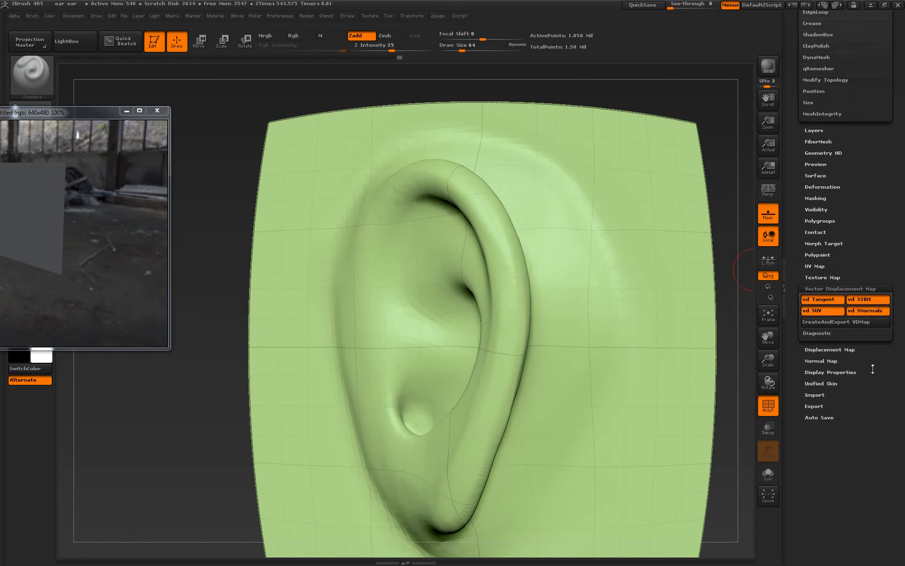
{"action": "left_click", "coordinate": [825, 321]}
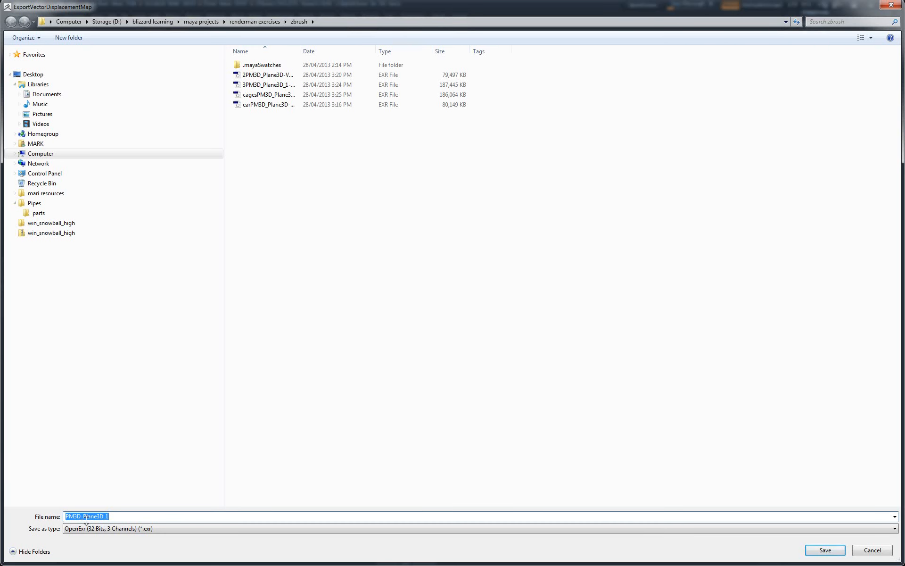
{"action": "left_click", "coordinate": [117, 515]}
{"action": "left_click_drag", "start_coordinate": [116, 515], "coordinate": [29, 511]}
{"action": "type", "text": "my new ear"}
{"action": "left_click", "coordinate": [825, 550]}
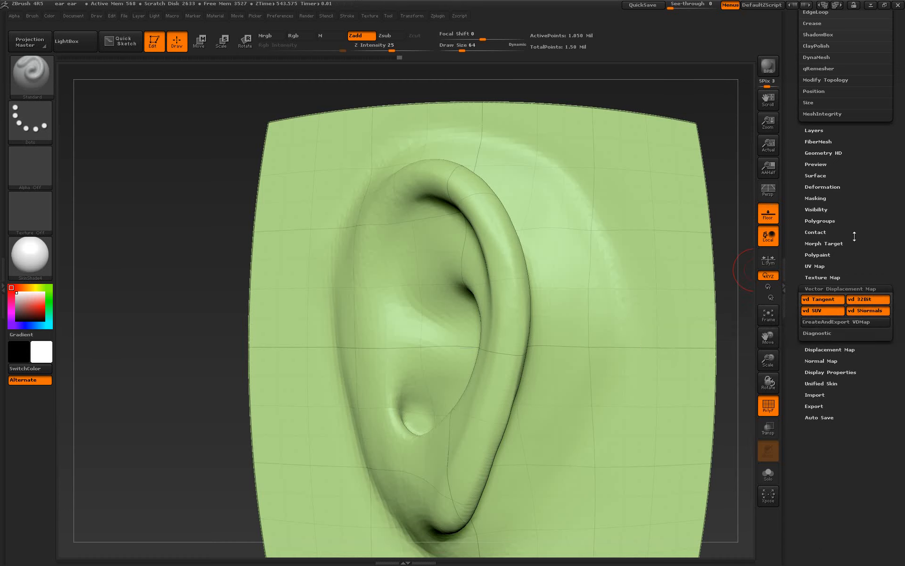
Lower the ear plane to subdivision level 1
{"action": "scroll", "coordinate": [855, 235], "scroll_direction": "up", "scroll_amount": 10}
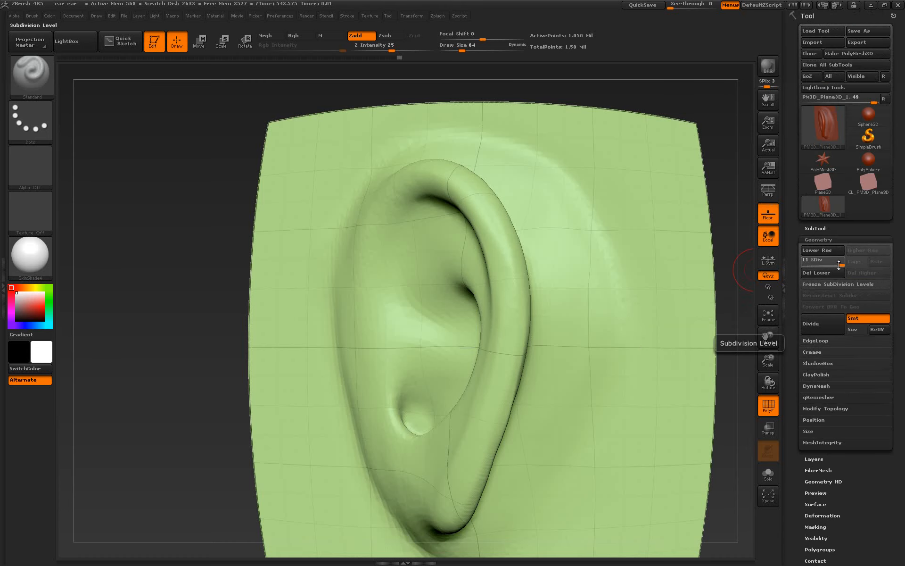
{"action": "left_click_drag", "start_coordinate": [841, 263], "coordinate": [792, 272]}
{"action": "left_click_drag", "start_coordinate": [892, 515], "coordinate": [876, 433]}
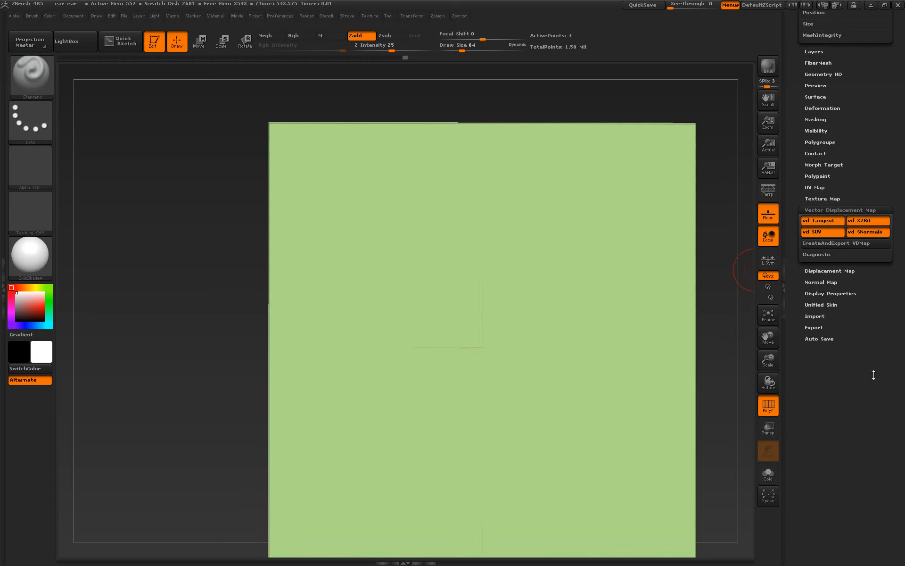
Export the vector displacement map from the level 1 ear plane as a 32-bit OpenEXR file named "my new ear", without exporting the base mesh
{"action": "left_click", "coordinate": [822, 248]}
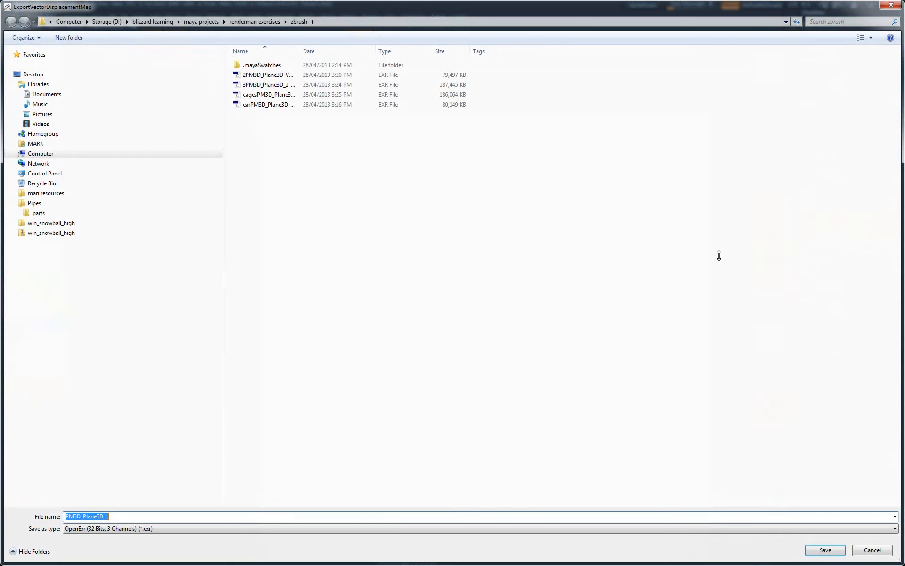
{"action": "key", "text": "BackSpace"}
{"action": "type", "text": "my new ear"}
{"action": "left_click", "coordinate": [822, 549]}
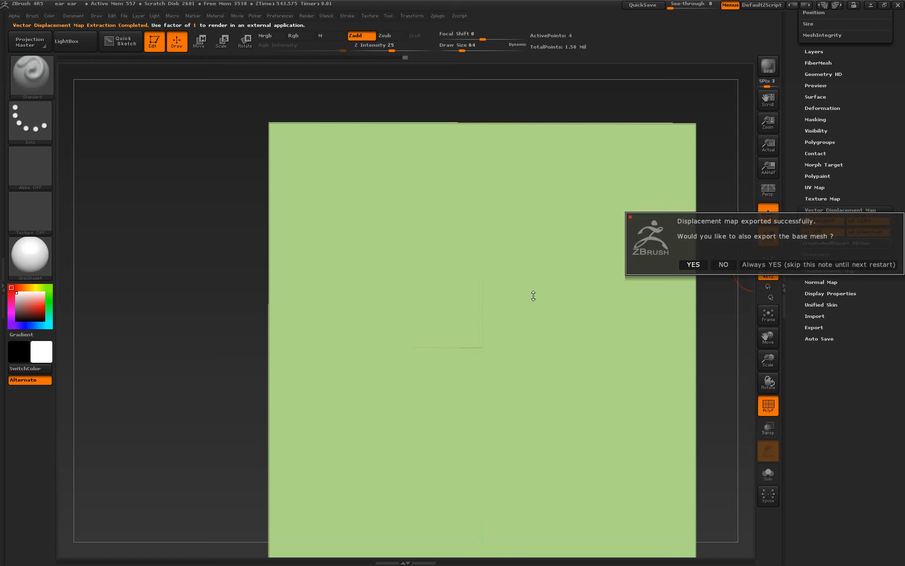
{"action": "left_click", "coordinate": [724, 264]}
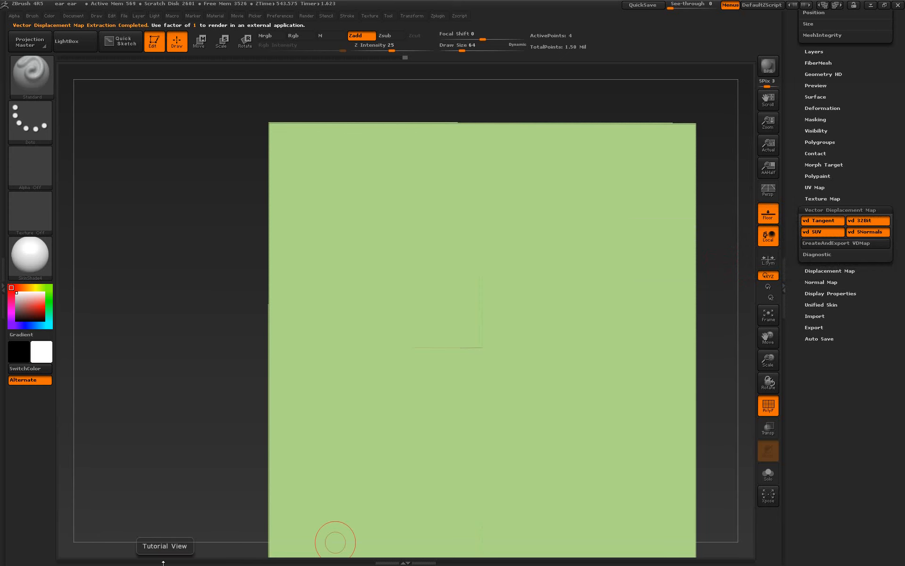
Switch to Maya and connect a File texture to the Vector Displacement attribute of the RMSMatte1 shader
{"action": "key", "text": "super"}
{"action": "left_click", "coordinate": [100, 556]}
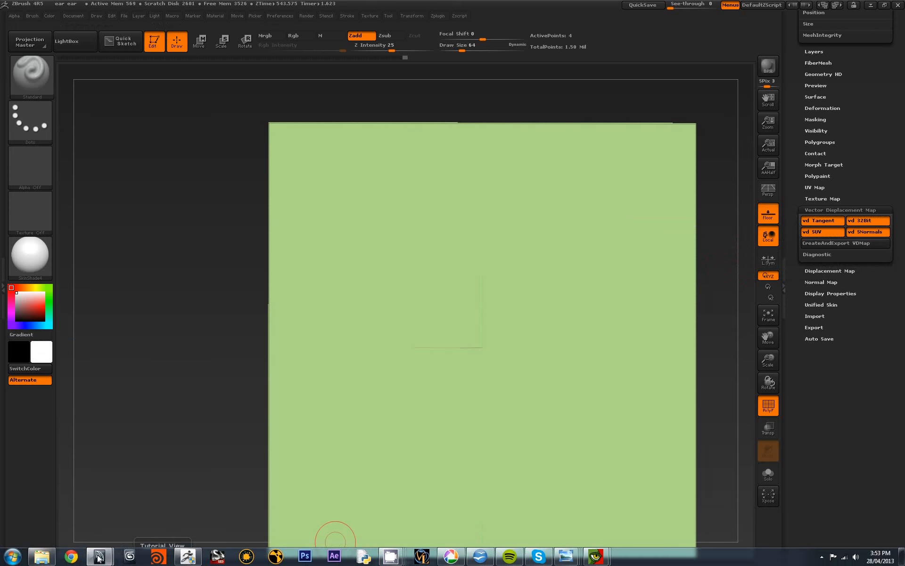
{"action": "left_click", "coordinate": [137, 517]}
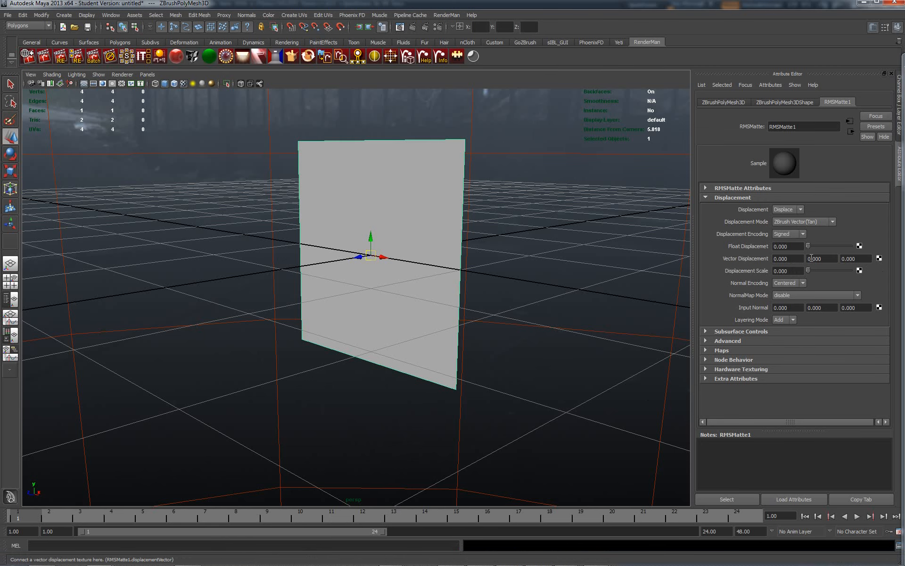
{"action": "left_click", "coordinate": [879, 258]}
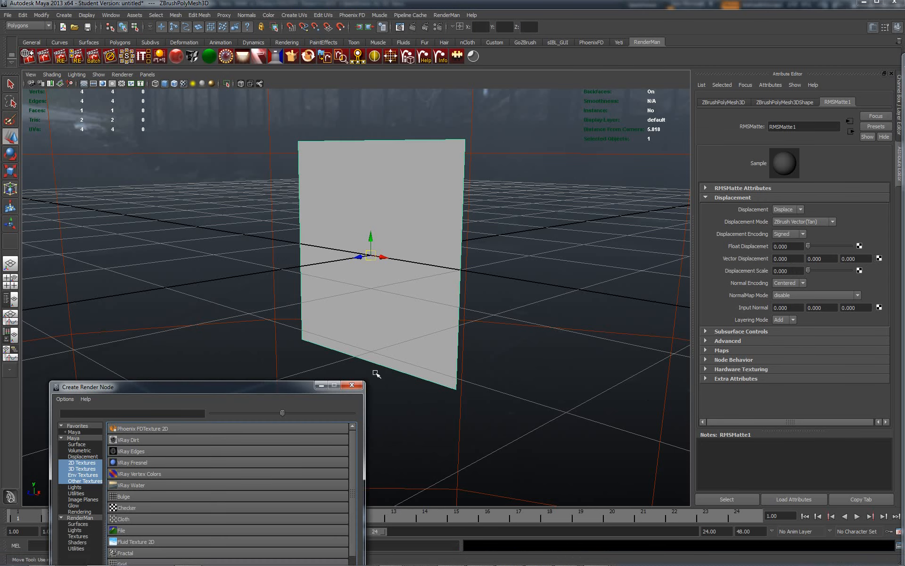
{"action": "left_click_drag", "start_coordinate": [264, 385], "coordinate": [251, 71]}
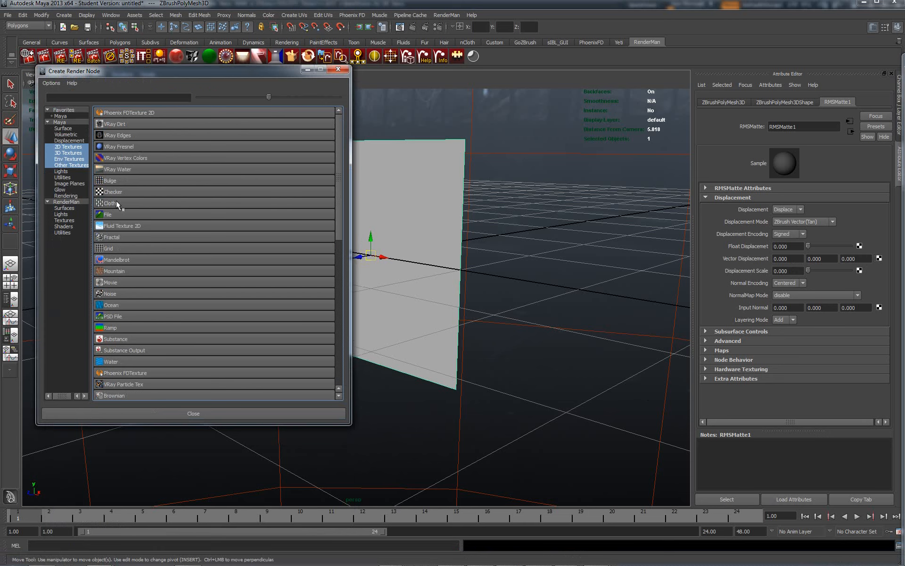
{"action": "left_click", "coordinate": [114, 220]}
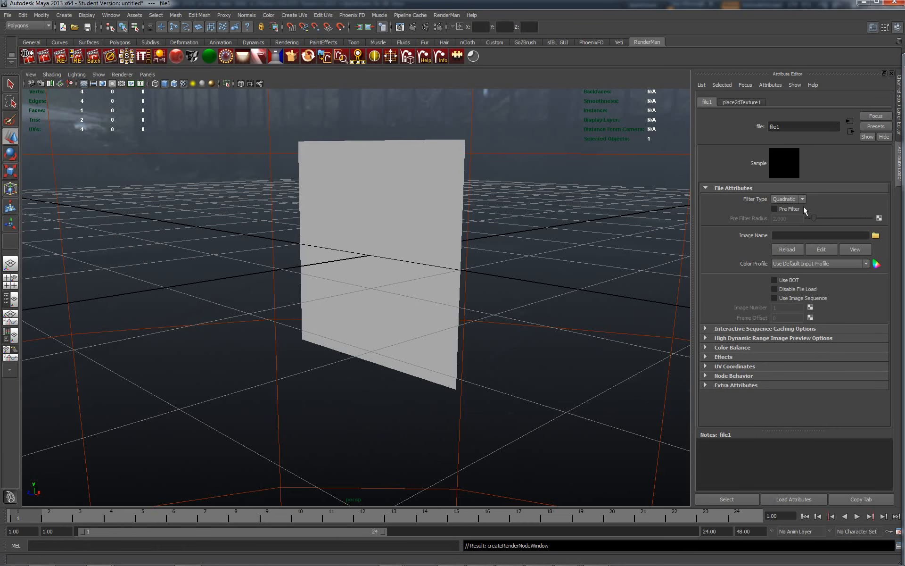
Set the file texture's Filter Type to Off and its Color Profile to Linear sRGB
{"action": "left_click", "coordinate": [800, 200]}
{"action": "left_click", "coordinate": [785, 209]}
{"action": "left_click", "coordinate": [866, 264]}
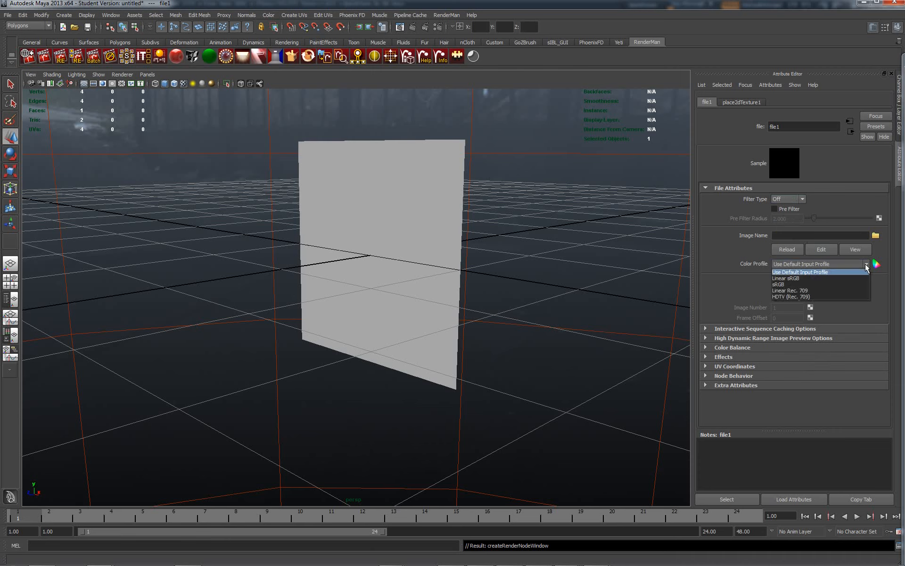
{"action": "left_click", "coordinate": [797, 278]}
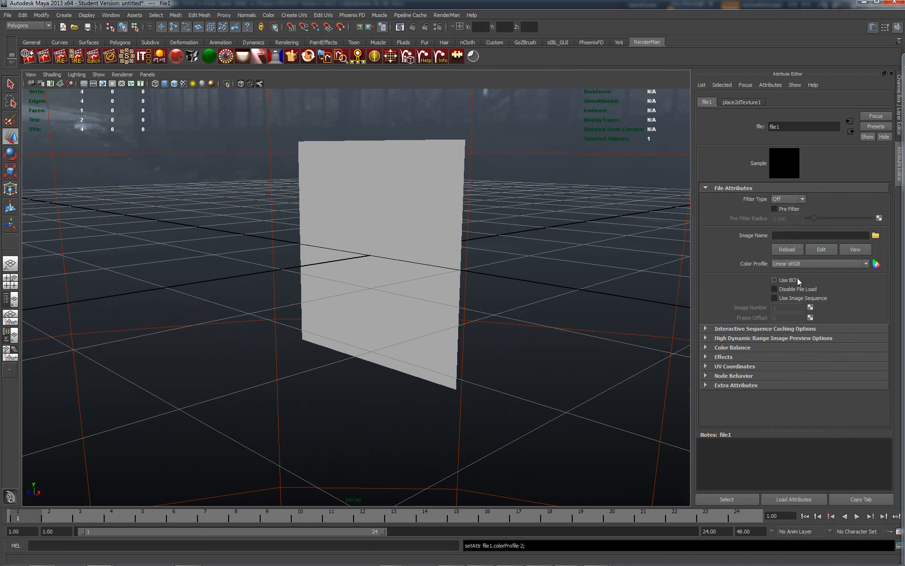
Load "my new ear.exr" from the zbrush folder as the file texture's image
{"action": "left_click", "coordinate": [875, 236]}
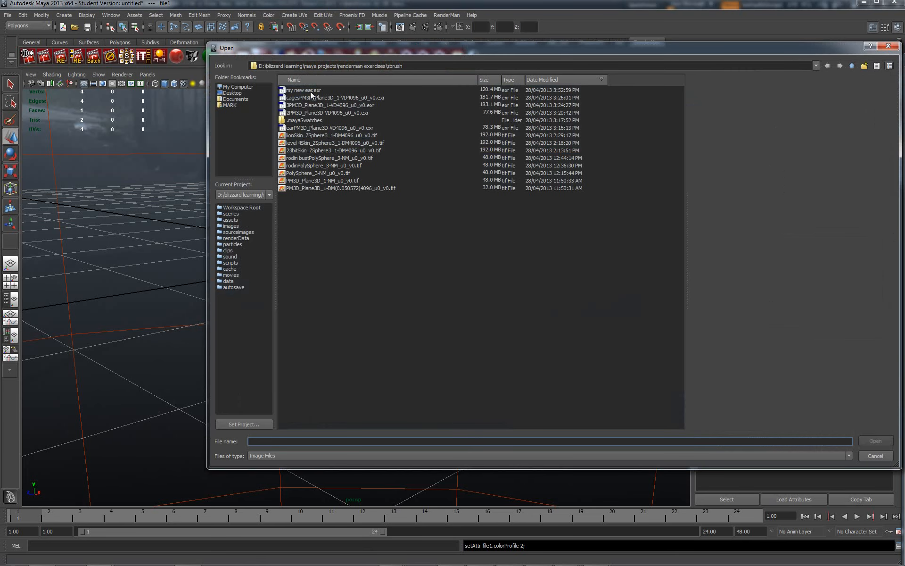
{"action": "left_click", "coordinate": [310, 91]}
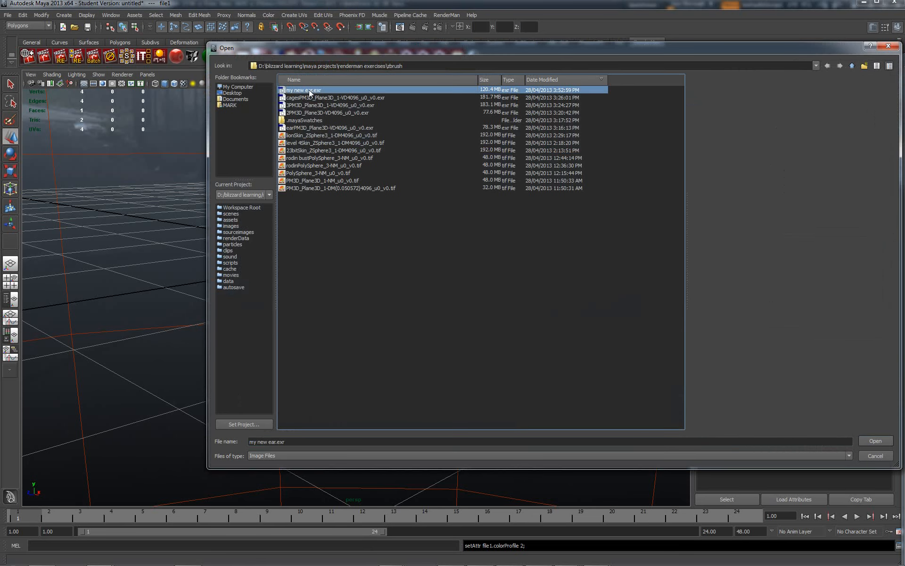
{"action": "left_click", "coordinate": [879, 439]}
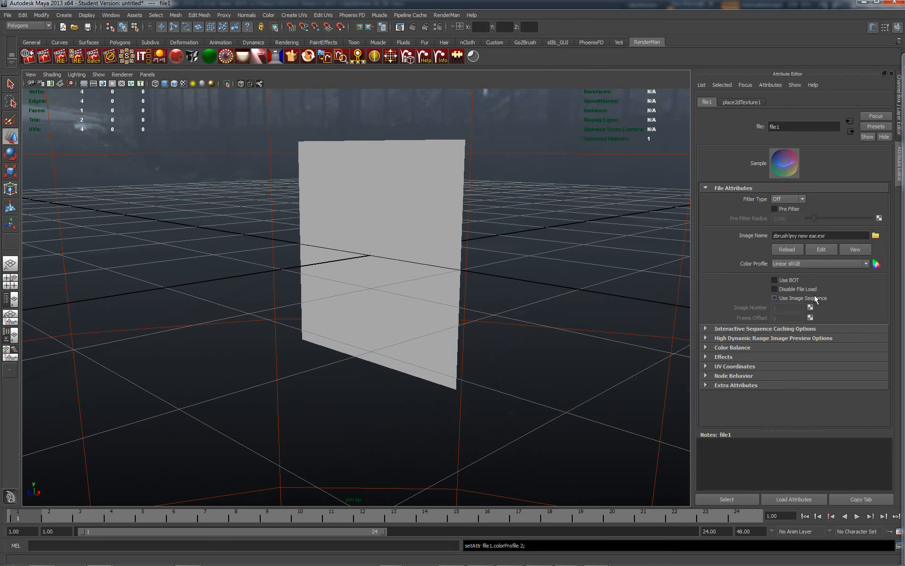
Select the plane, bring up the RenderMan render window, and re-render the scene
{"action": "left_click", "coordinate": [457, 184]}
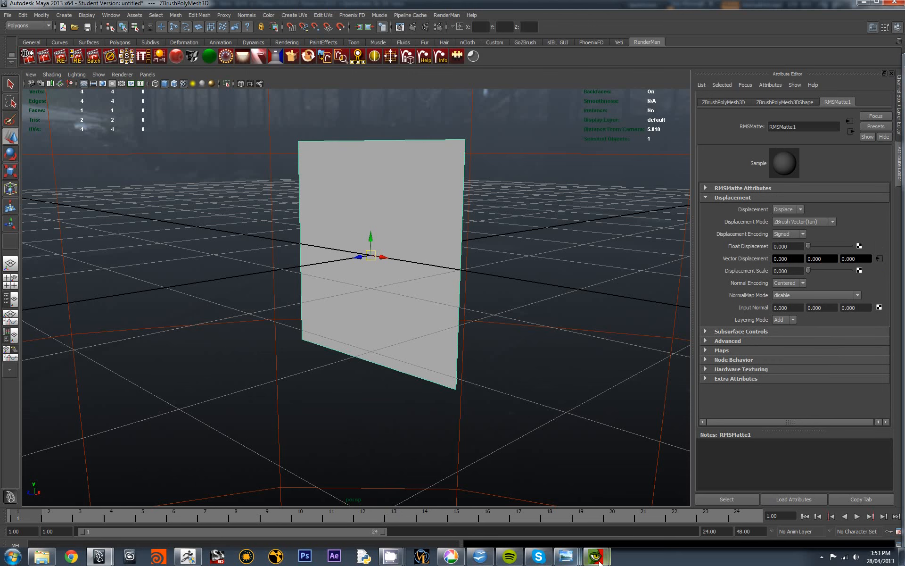
{"action": "mouse_move", "coordinate": [596, 557]}
{"action": "left_click", "coordinate": [563, 504]}
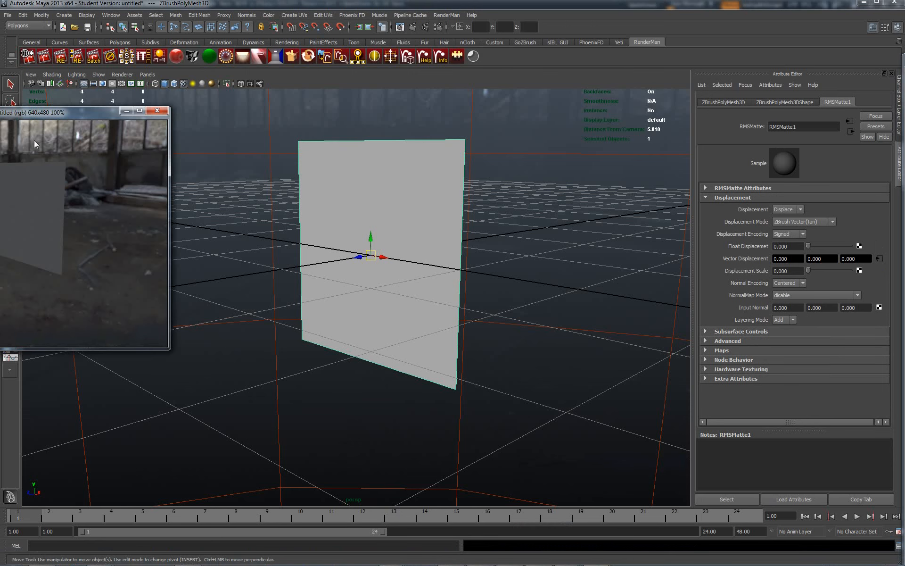
{"action": "left_click_drag", "start_coordinate": [65, 117], "coordinate": [192, 131]}
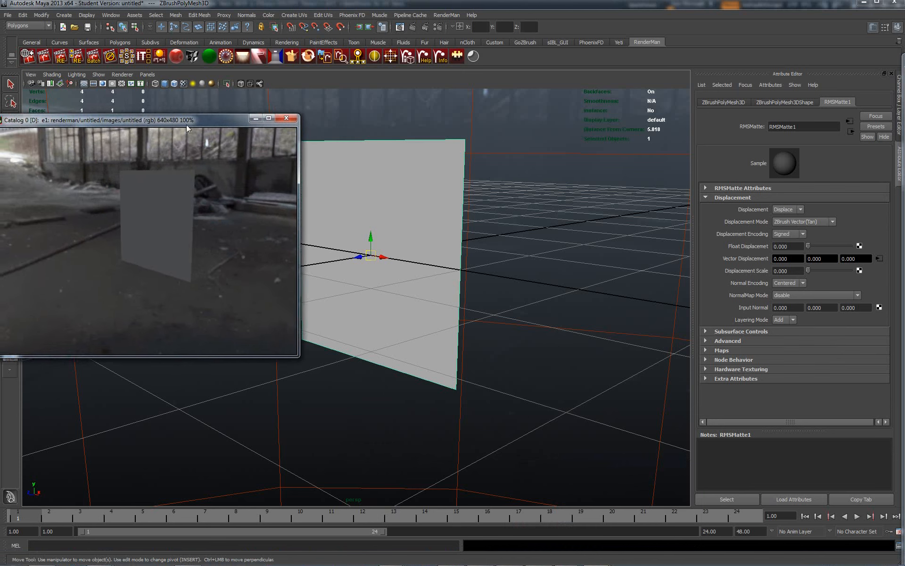
{"action": "right_click", "coordinate": [184, 198]}
{"action": "left_click", "coordinate": [185, 199]}
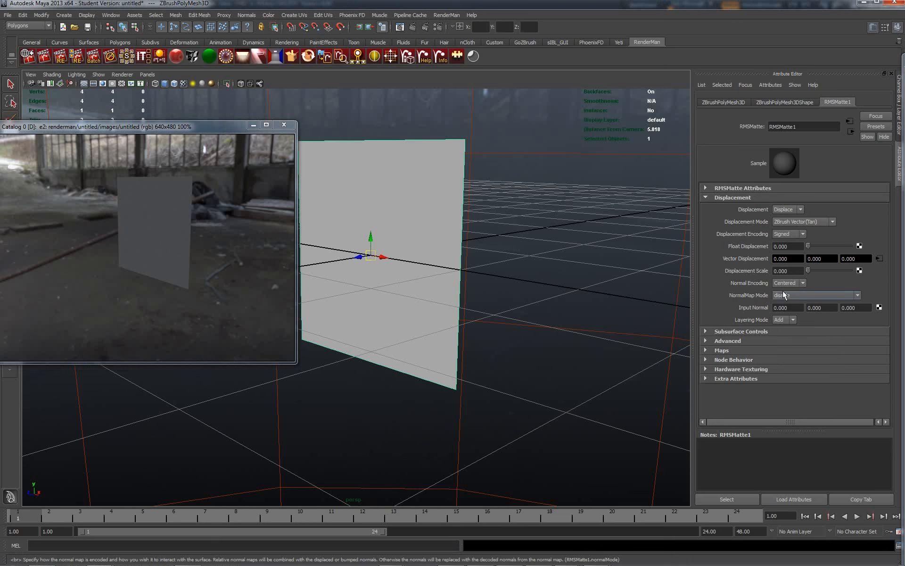
Set the RMSMatte1 shader's Displacement Scale to 1 and re-render the plane
{"action": "double_click", "coordinate": [790, 271]}
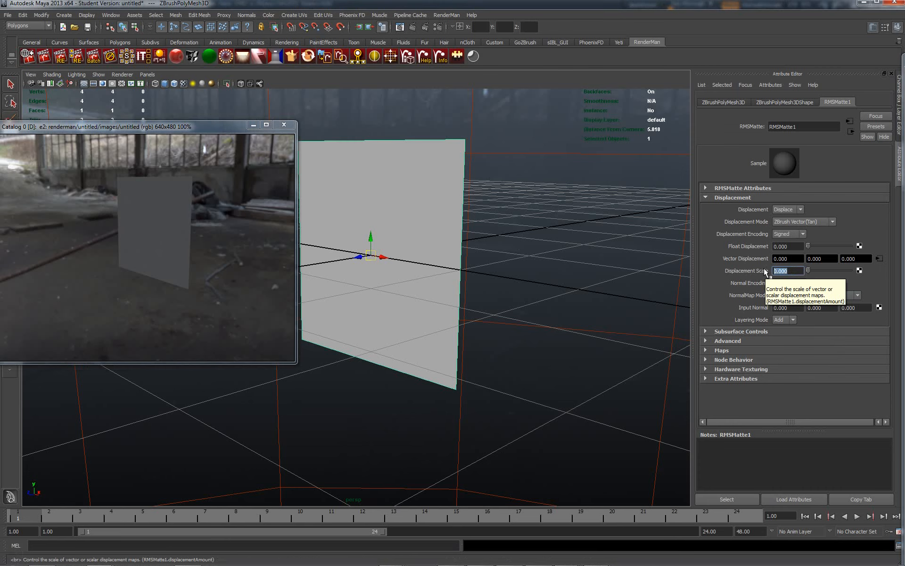
{"action": "type", "text": "1"}
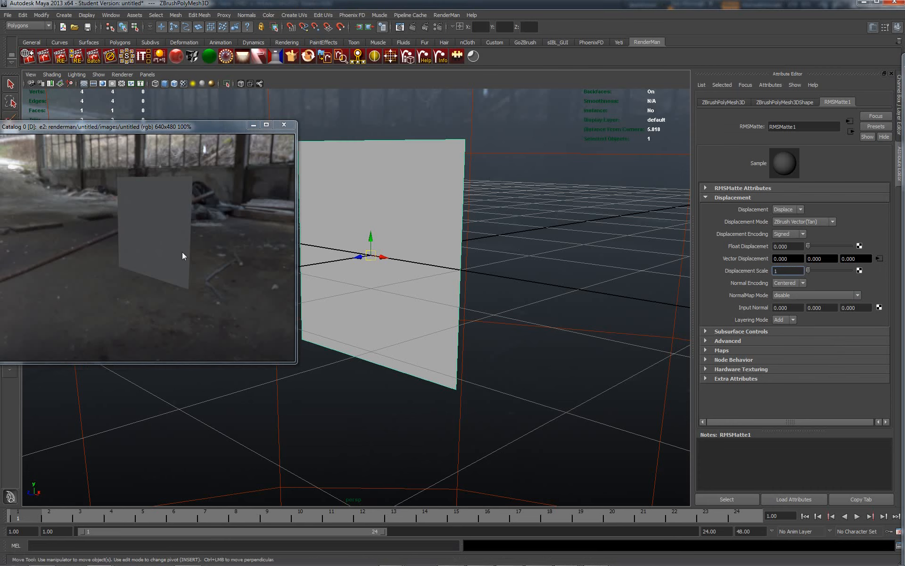
{"action": "right_click", "coordinate": [189, 213]}
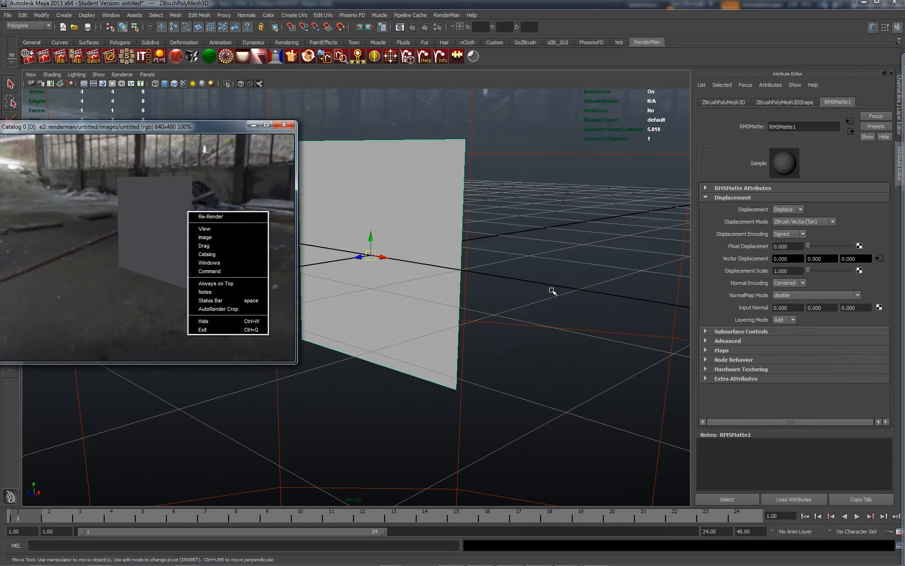
{"action": "left_click", "coordinate": [229, 217]}
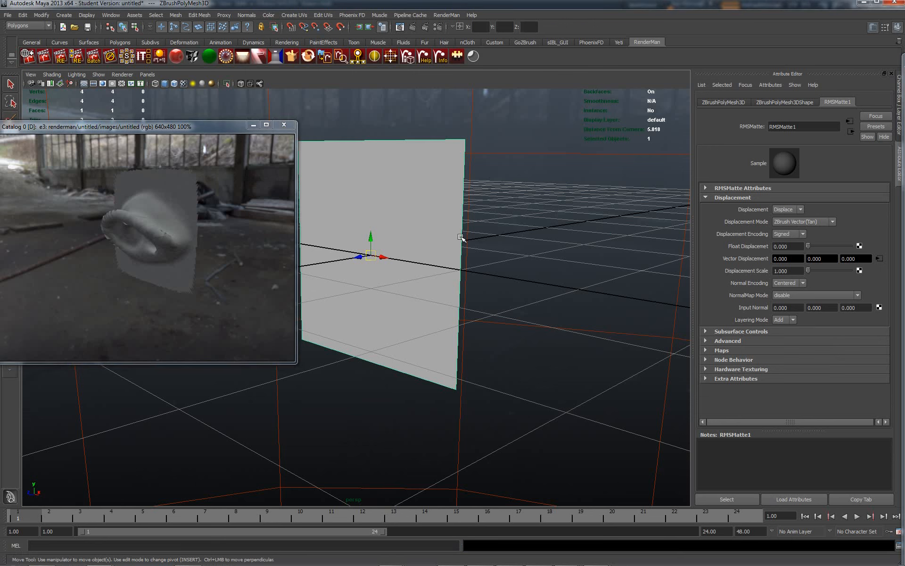
Add the RenderMan Subdiv Scheme attribute to the plane's shape node and re-render the plane
{"action": "left_click", "coordinate": [722, 85]}
{"action": "mouse_move", "coordinate": [746, 85]}
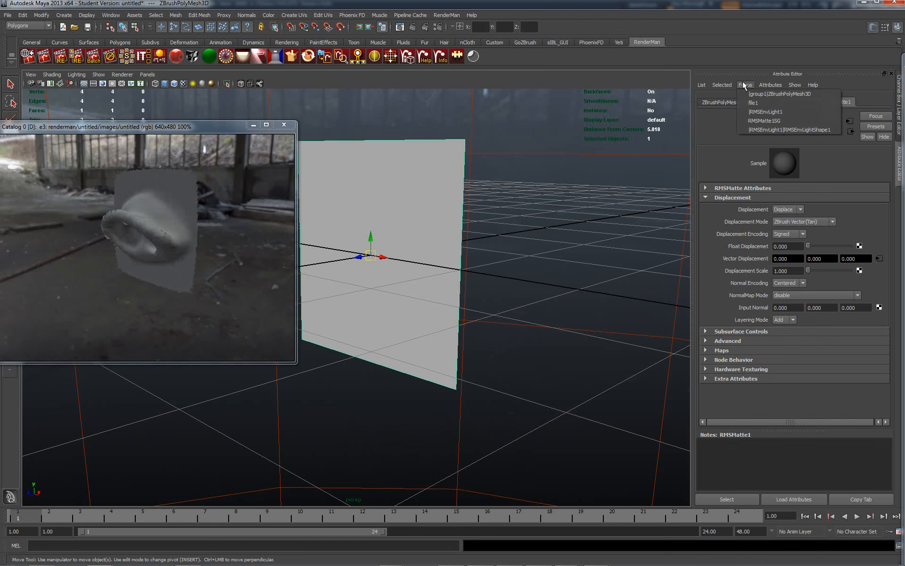
{"action": "left_click", "coordinate": [866, 85]}
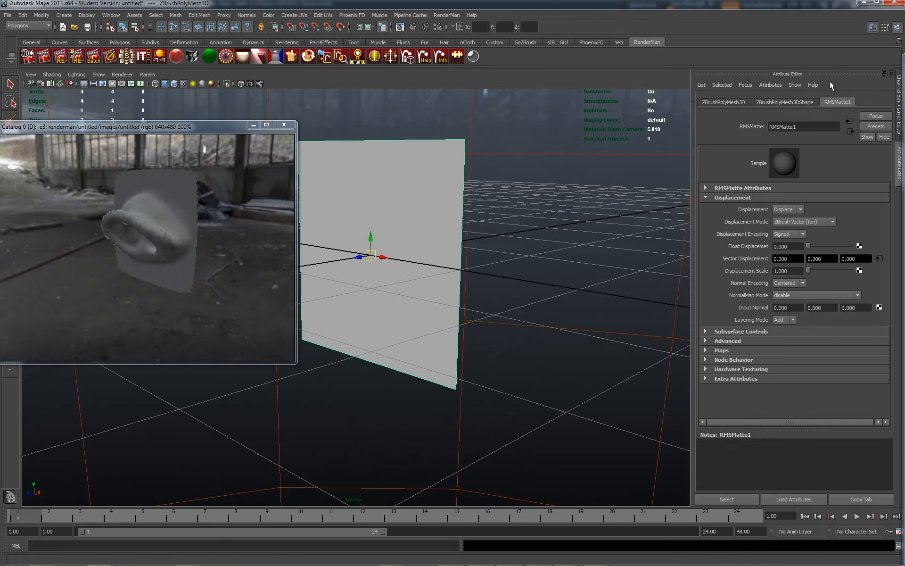
{"action": "left_click", "coordinate": [776, 103]}
{"action": "left_click", "coordinate": [721, 85]}
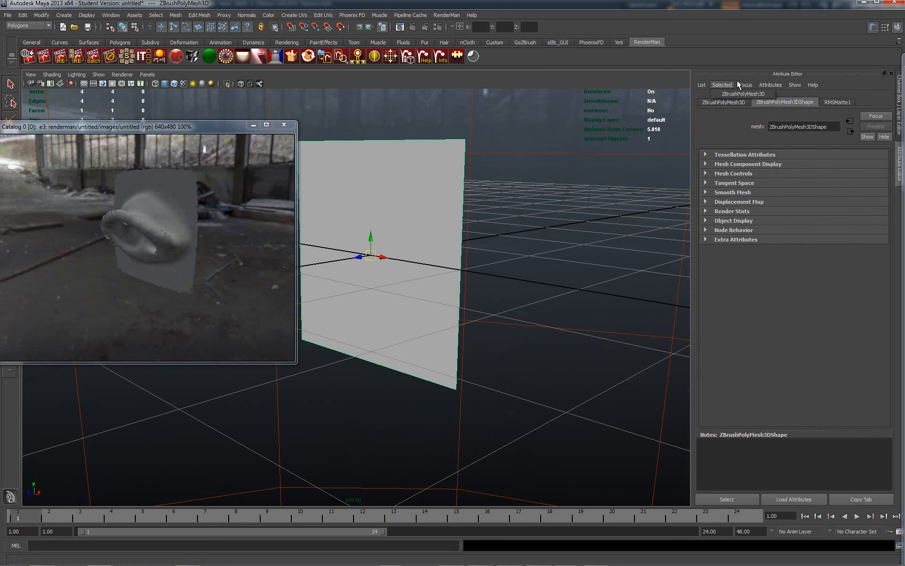
{"action": "mouse_move", "coordinate": [771, 84]}
{"action": "mouse_move", "coordinate": [785, 133]}
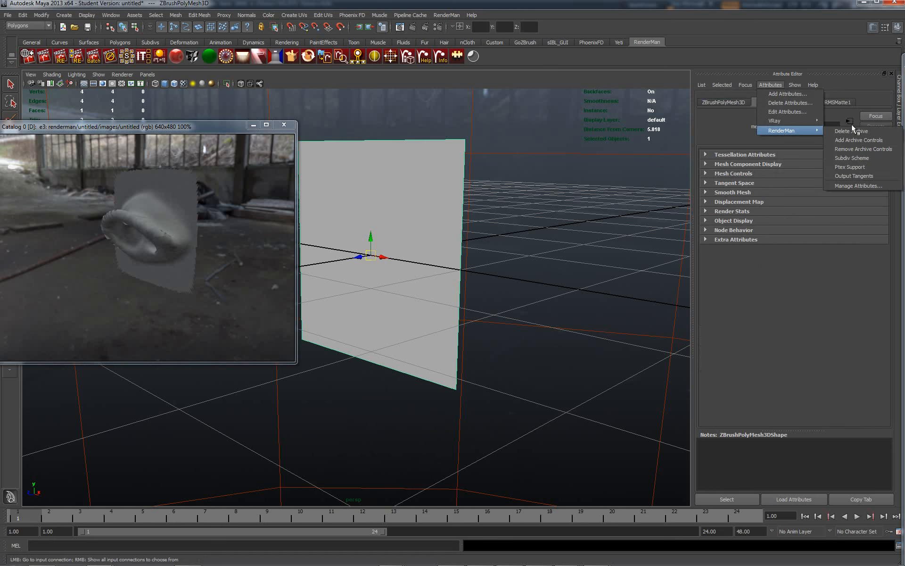
{"action": "left_click", "coordinate": [851, 159]}
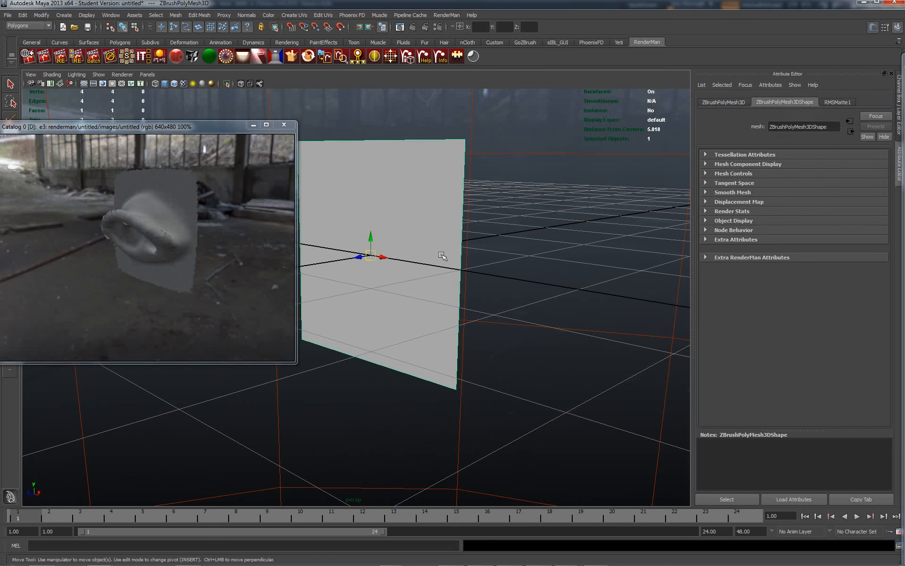
{"action": "right_click", "coordinate": [178, 233]}
{"action": "left_click", "coordinate": [197, 234]}
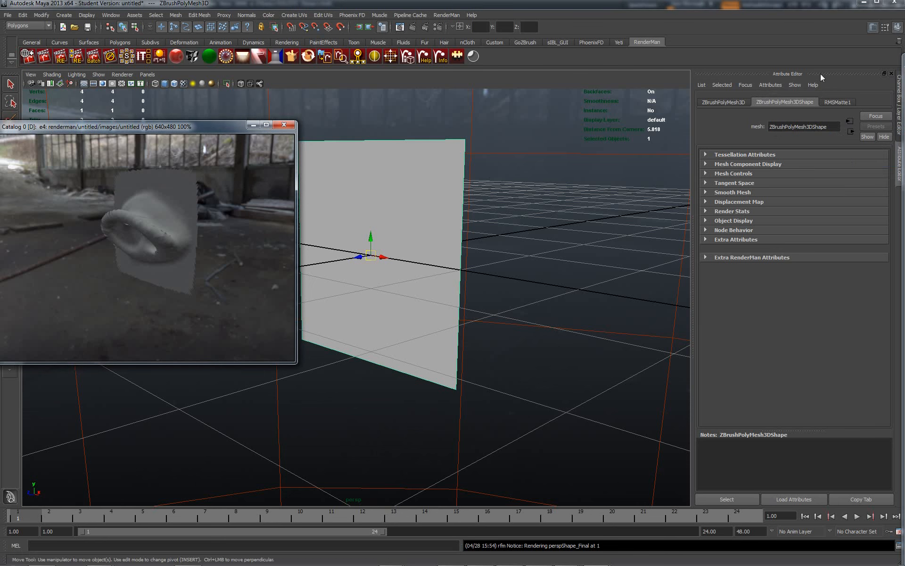
Add RenderMan displacement attributes to the RMSMatte1 shader and set its Displacement Bound to 4
{"action": "left_click", "coordinate": [833, 104]}
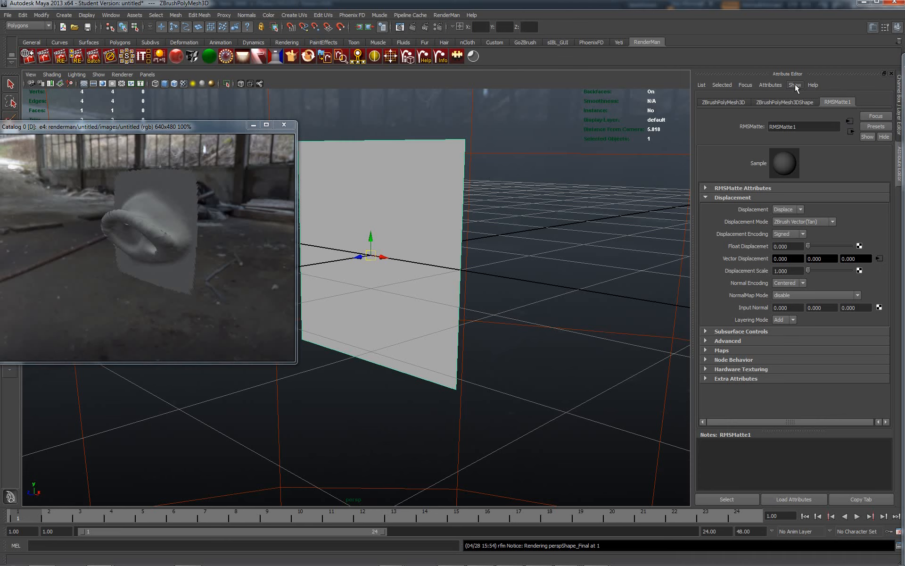
{"action": "left_click", "coordinate": [772, 85]}
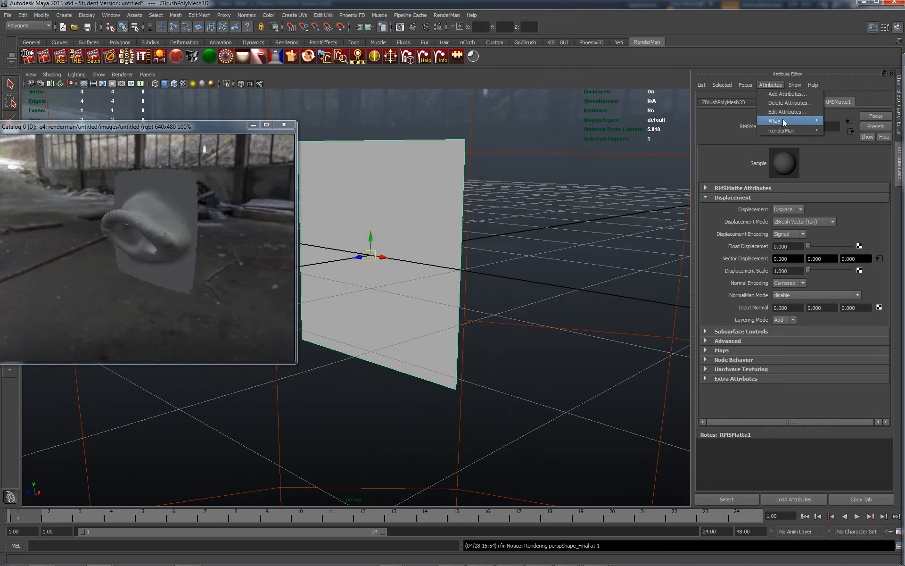
{"action": "mouse_move", "coordinate": [784, 131]}
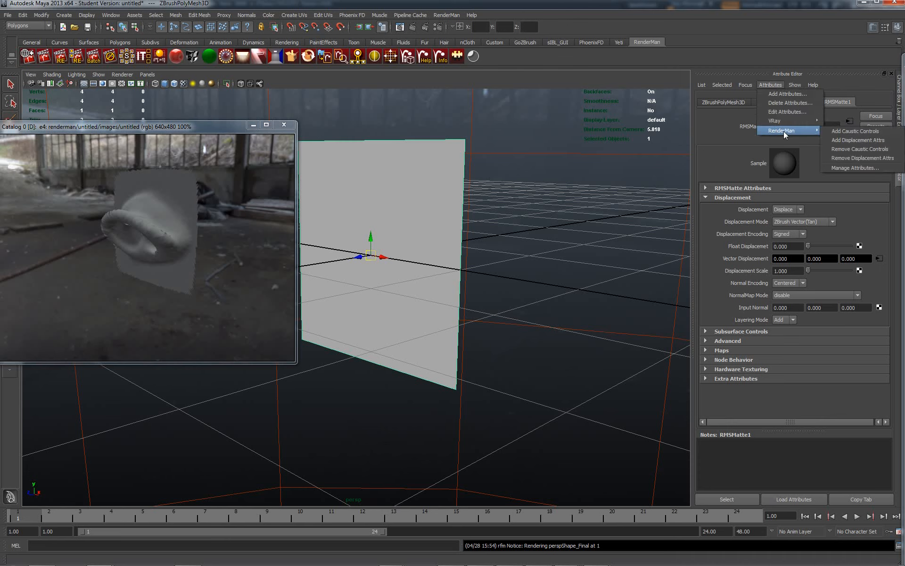
{"action": "left_click", "coordinate": [849, 140]}
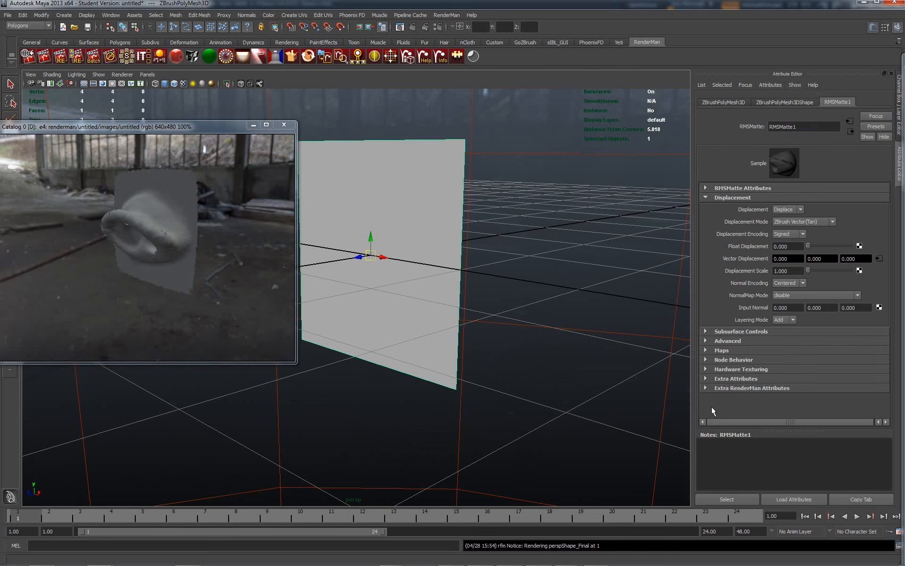
{"action": "left_click", "coordinate": [706, 388]}
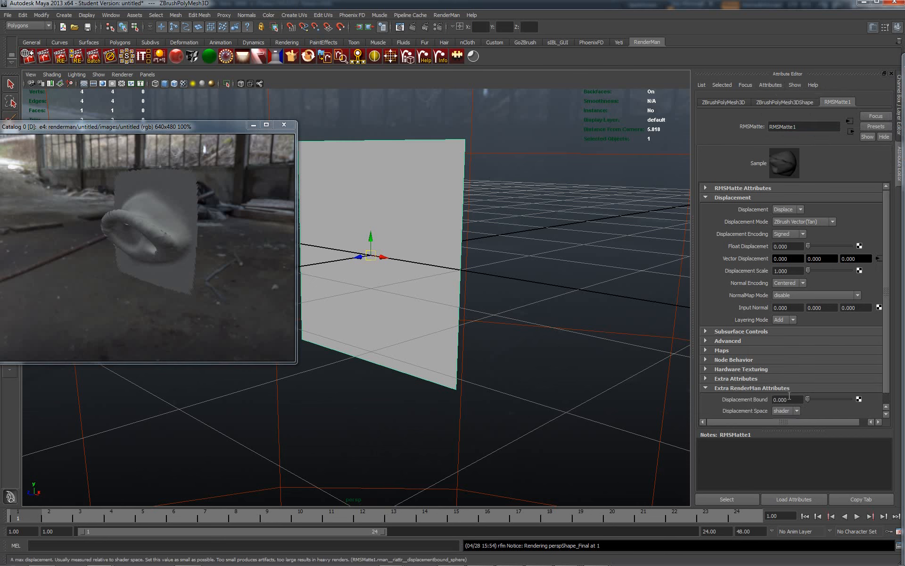
{"action": "type", "text": "4"}
{"action": "key", "text": "Return"}
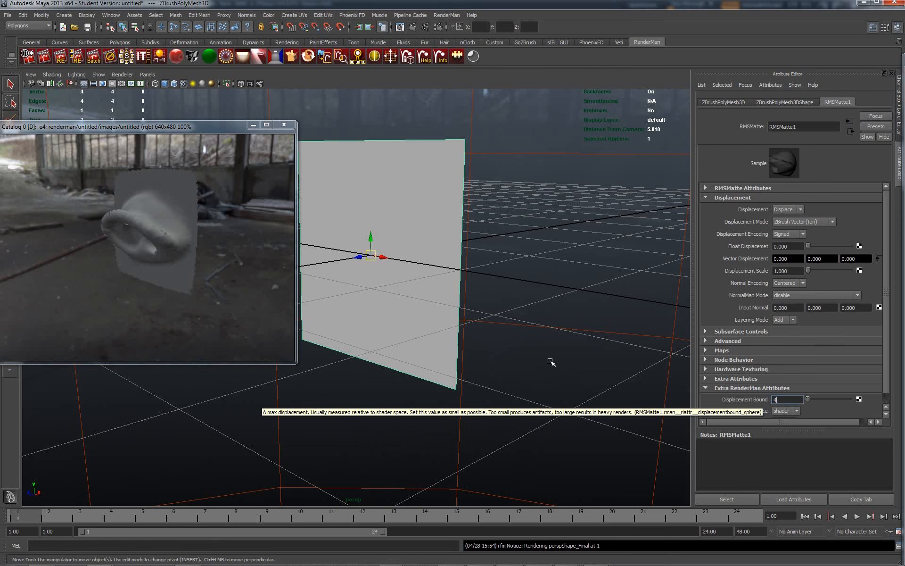
Re-render the plane with the new displacement bound
{"action": "right_click", "coordinate": [192, 216]}
{"action": "left_click", "coordinate": [193, 216]}
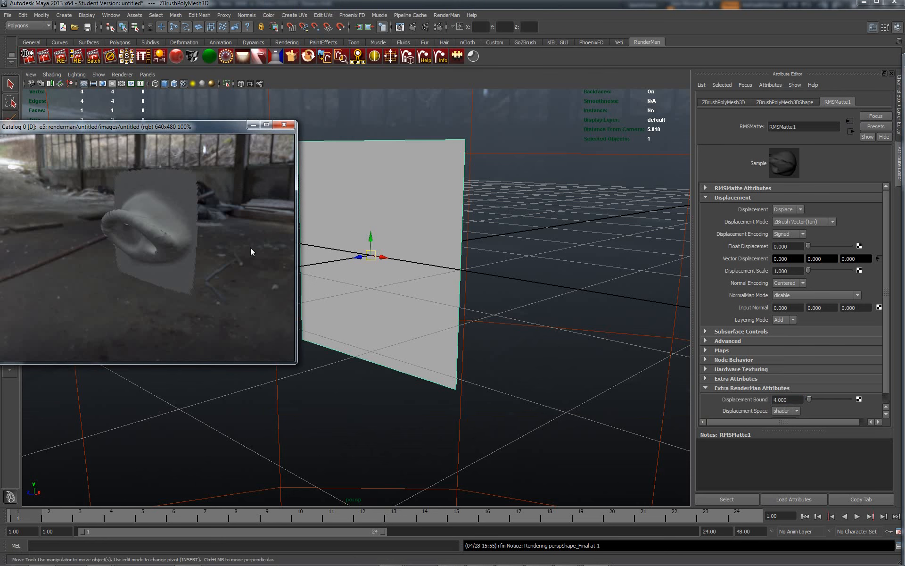
{"action": "right_click_drag", "start_coordinate": [522, 259], "coordinate": [551, 250], "text": "alt"}
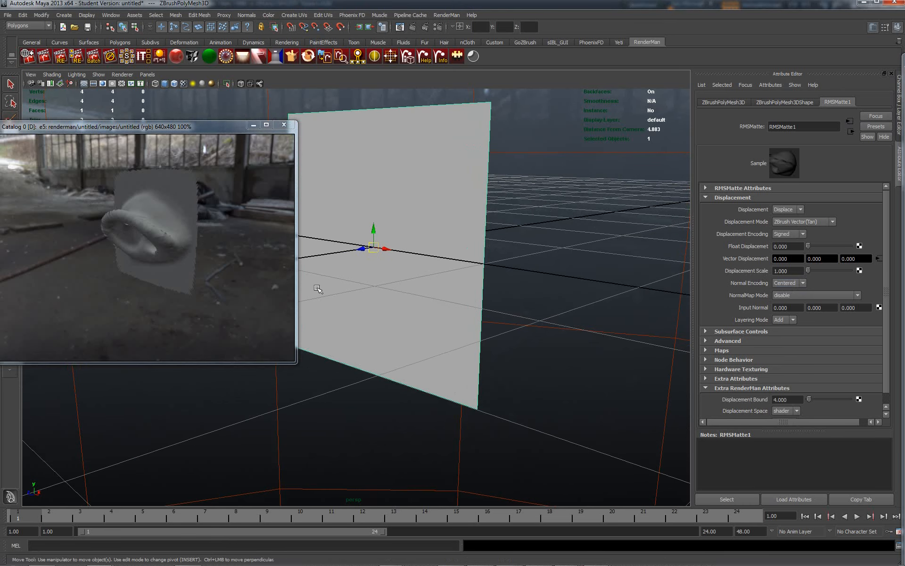
Enable Ray Tracing in the RenderMan global render settings and re-render the plane
{"action": "mouse_move", "coordinate": [396, 563]}
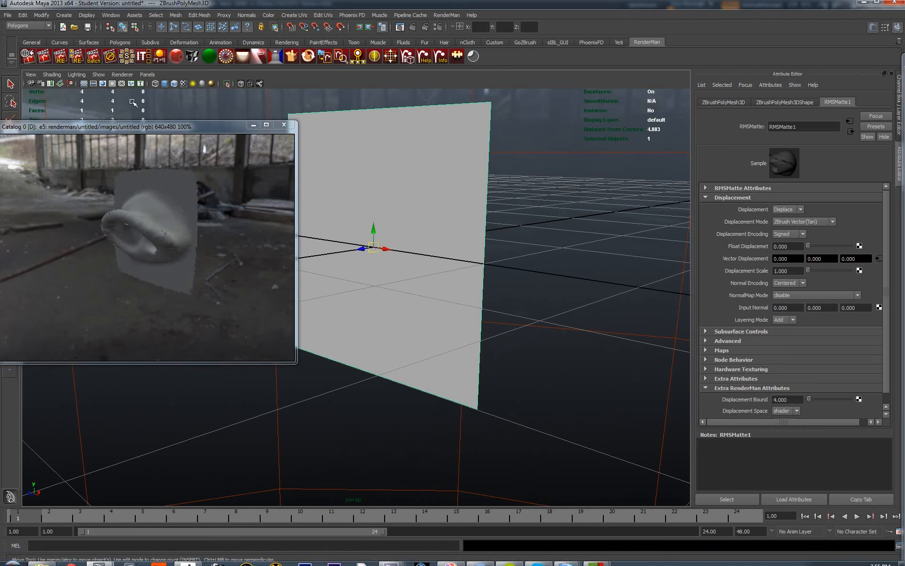
{"action": "left_click", "coordinate": [28, 57]}
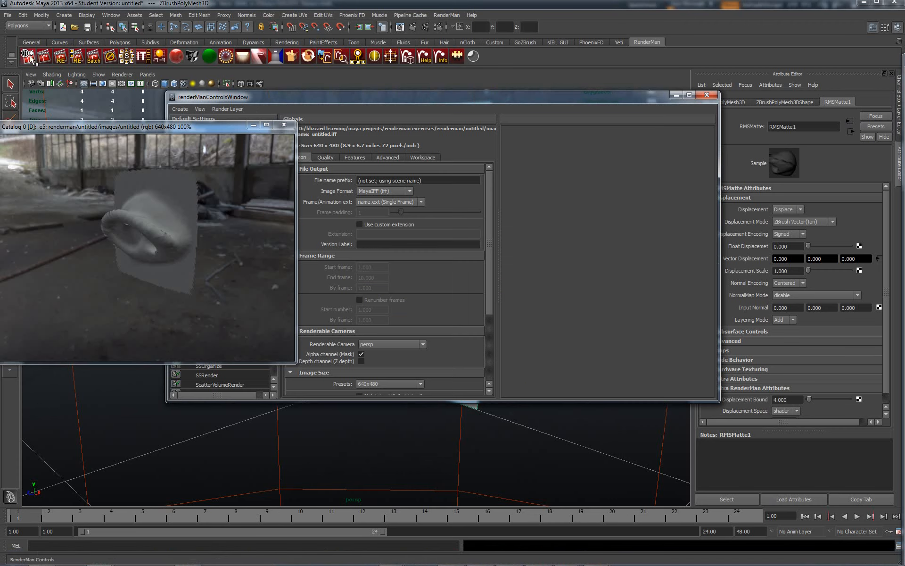
{"action": "left_click_drag", "start_coordinate": [416, 95], "coordinate": [547, 75]}
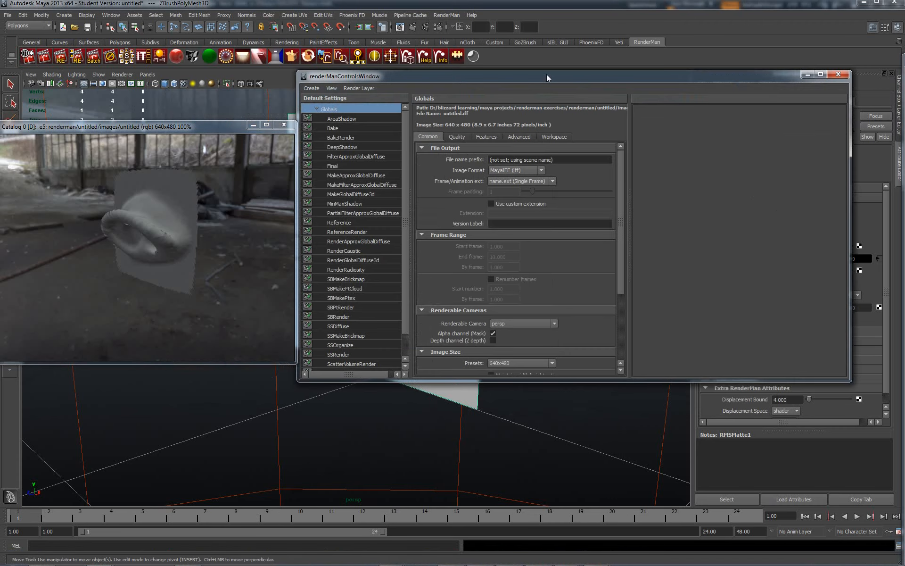
{"action": "left_click", "coordinate": [493, 137]}
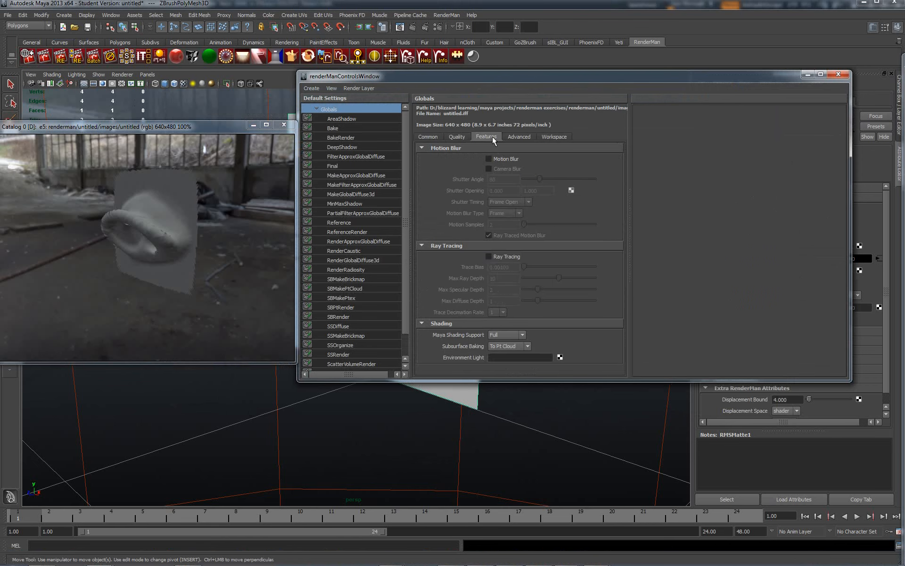
{"action": "right_click", "coordinate": [152, 216]}
{"action": "left_click", "coordinate": [172, 217]}
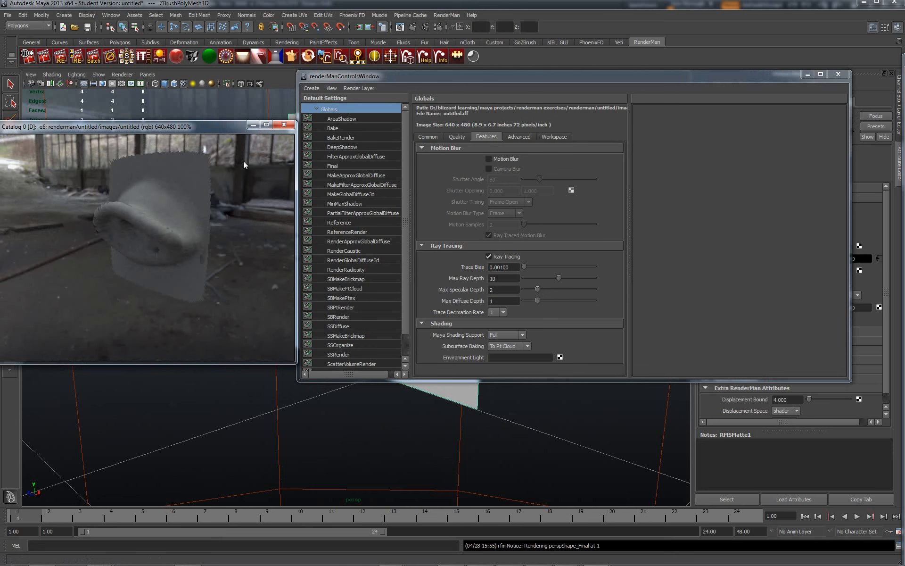
Set the global Shading Rate to 1 in the RenderMan quality settings and re-render the plane
{"action": "left_click", "coordinate": [503, 312]}
{"action": "left_click", "coordinate": [495, 321]}
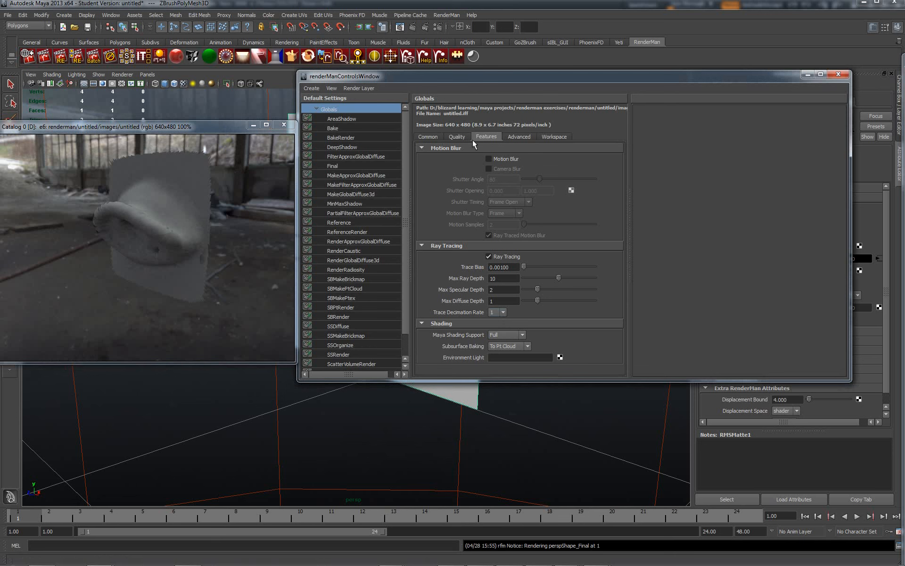
{"action": "left_click", "coordinate": [426, 136]}
{"action": "left_click", "coordinate": [485, 137]}
{"action": "left_click", "coordinate": [429, 136]}
{"action": "left_click", "coordinate": [457, 136]}
{"action": "type", "text": "1"}
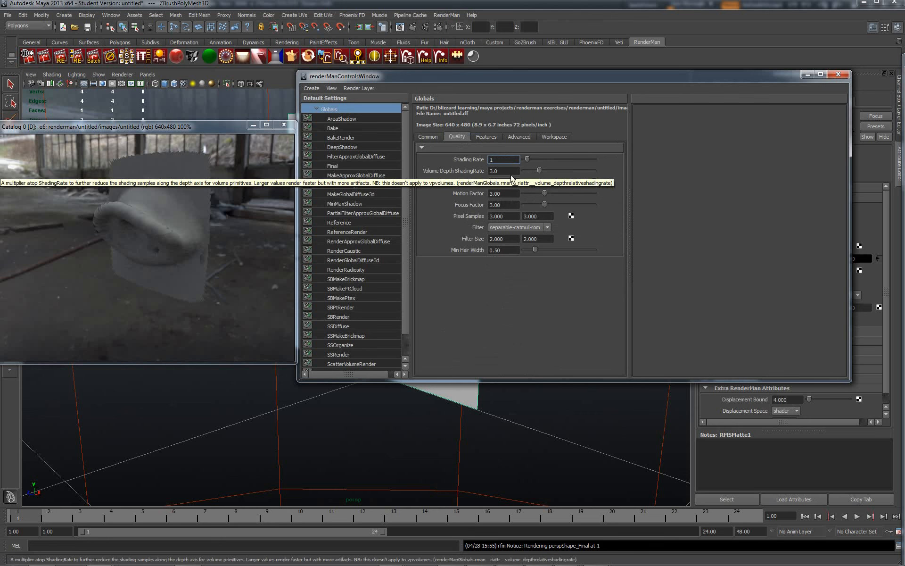
{"action": "key", "text": "Return"}
{"action": "right_click", "coordinate": [155, 208]}
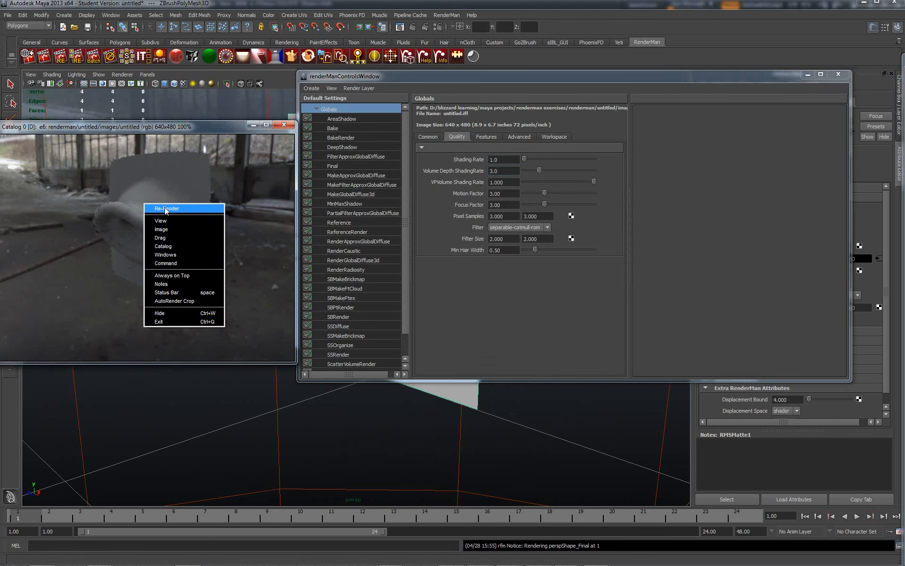
{"action": "left_click", "coordinate": [189, 206]}
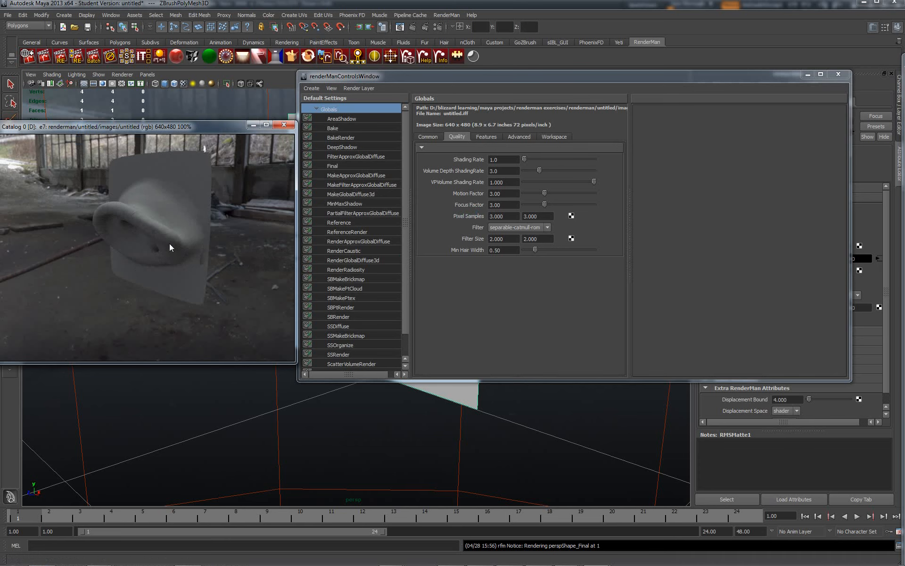
Clear the render settings window away from the plane, rotate the plane slightly and re-render it
{"action": "left_click_drag", "start_coordinate": [465, 74], "coordinate": [785, 134]}
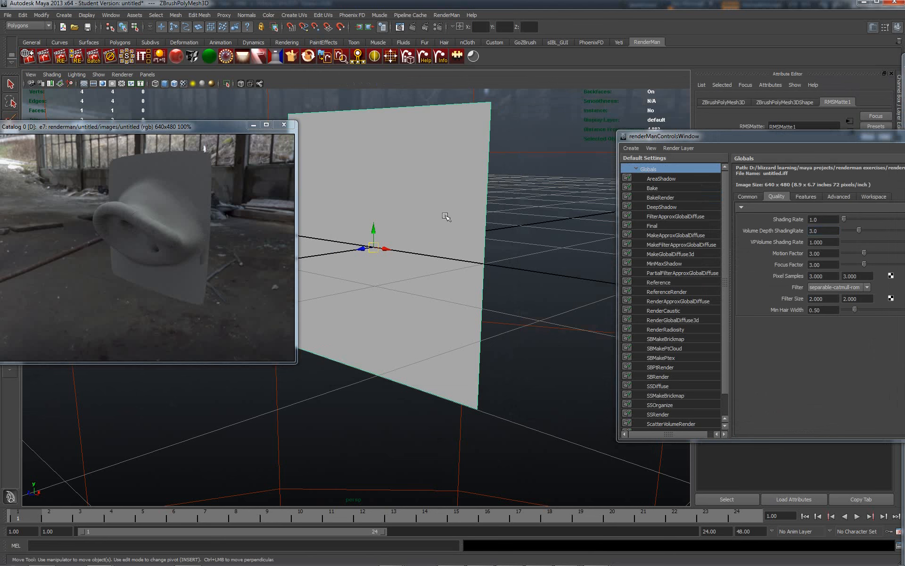
{"action": "key", "text": "e"}
{"action": "left_click_drag", "start_coordinate": [384, 239], "coordinate": [397, 259]}
{"action": "right_click", "coordinate": [177, 197]}
{"action": "left_click", "coordinate": [195, 202]}
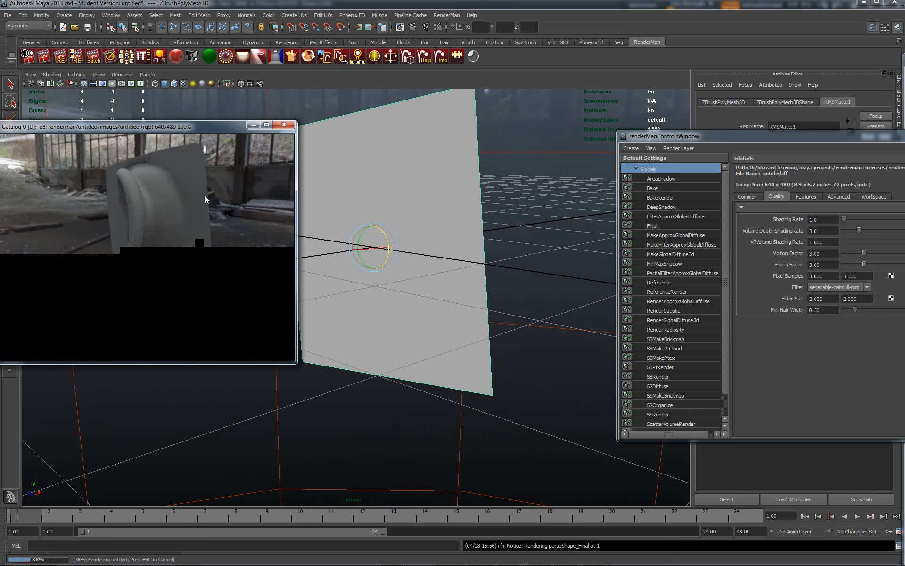
Re-render the displaced ear plane from an angled view facing the front of the ear
{"action": "left_click_drag", "start_coordinate": [347, 415], "coordinate": [446, 409], "text": "alt"}
{"action": "right_click", "coordinate": [201, 242]}
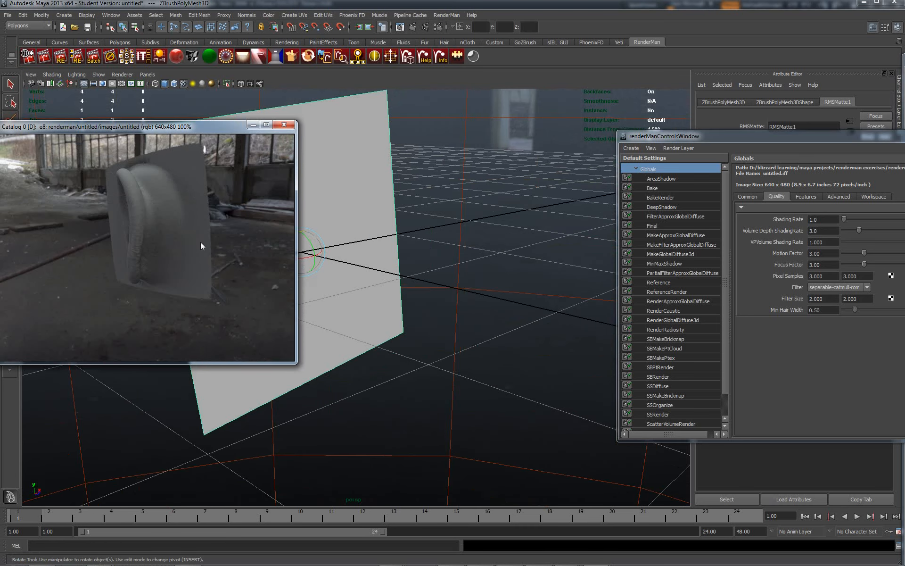
{"action": "left_click", "coordinate": [223, 247]}
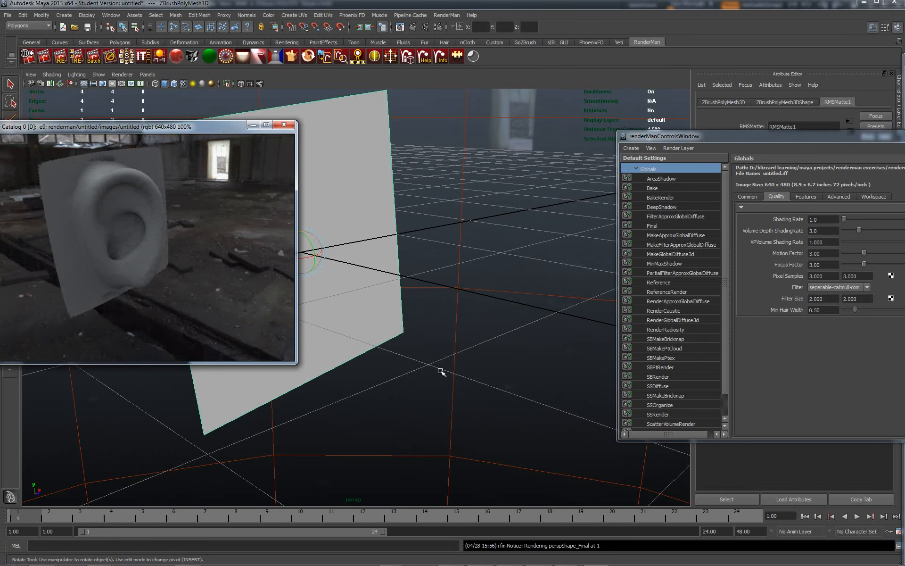
Re-render the plane from a steep low angle against the ceiling, minimize the render window and return to a front view
{"action": "left_click_drag", "start_coordinate": [440, 370], "coordinate": [264, 283]}
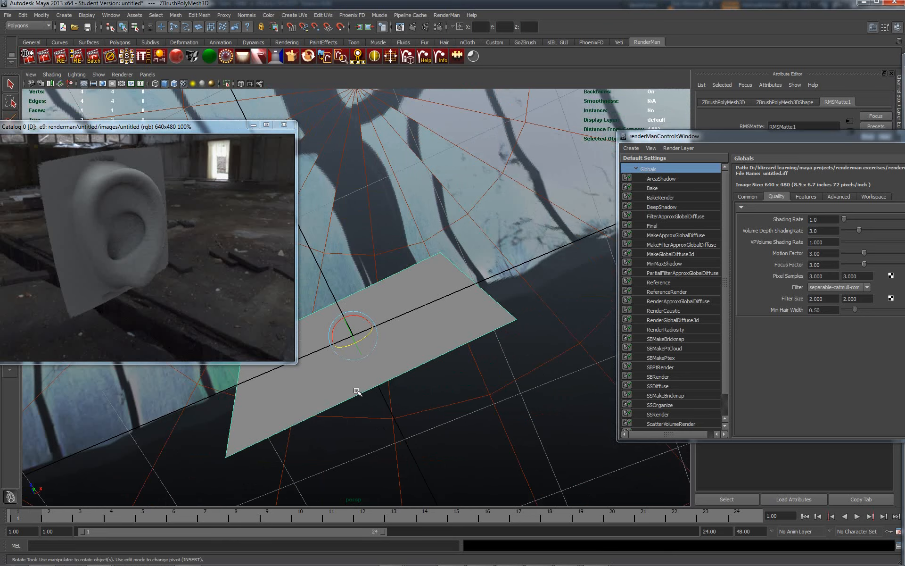
{"action": "left_click_drag", "start_coordinate": [374, 394], "coordinate": [361, 380], "text": "alt"}
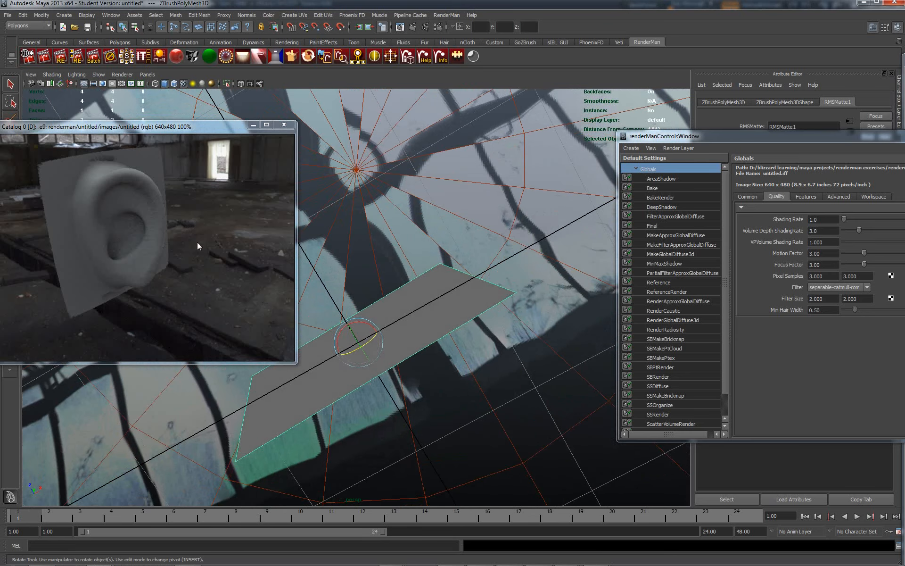
{"action": "right_click", "coordinate": [187, 222]}
{"action": "left_click", "coordinate": [187, 221]}
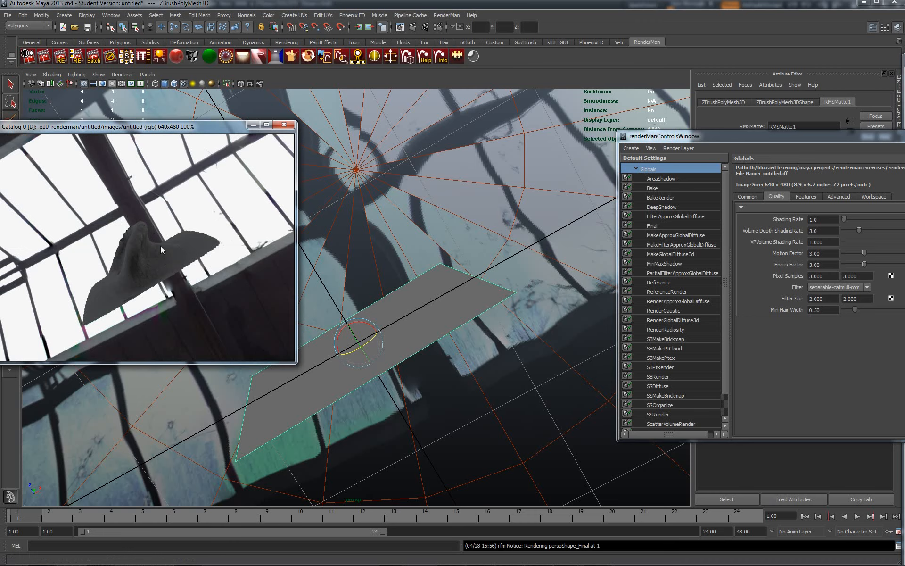
{"action": "left_click", "coordinate": [253, 125]}
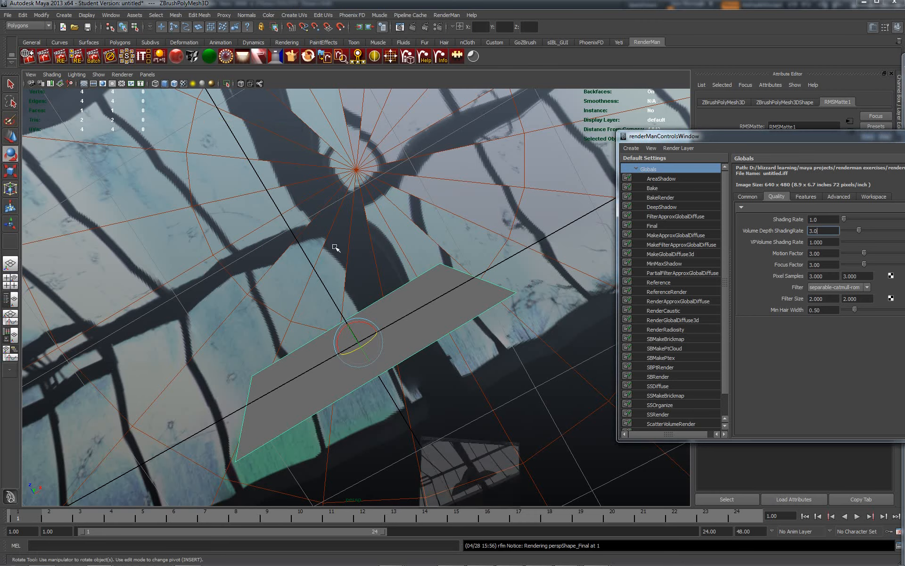
{"action": "left_click_drag", "start_coordinate": [350, 287], "coordinate": [374, 349], "text": "alt"}
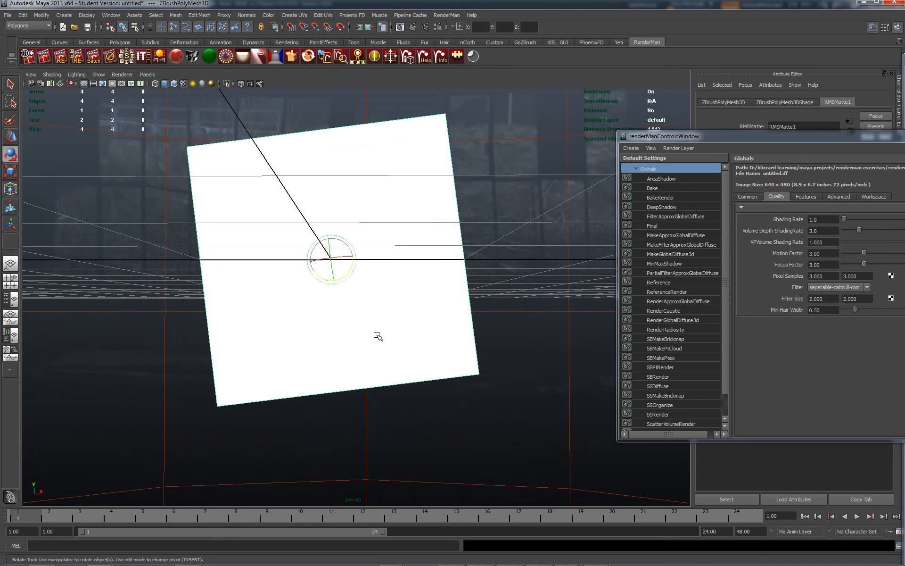